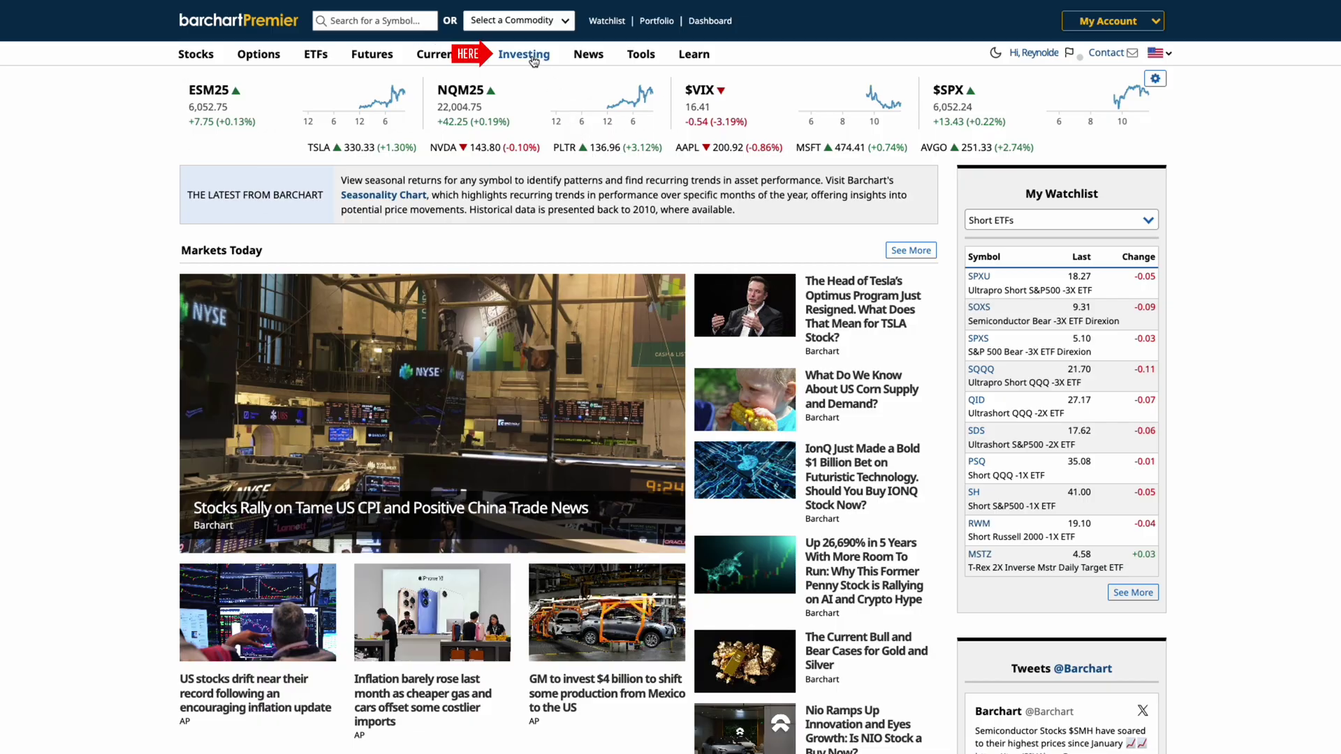
# Open the Insider Trading Activity page from the site's investing resources.
pyautogui.click(533, 61)
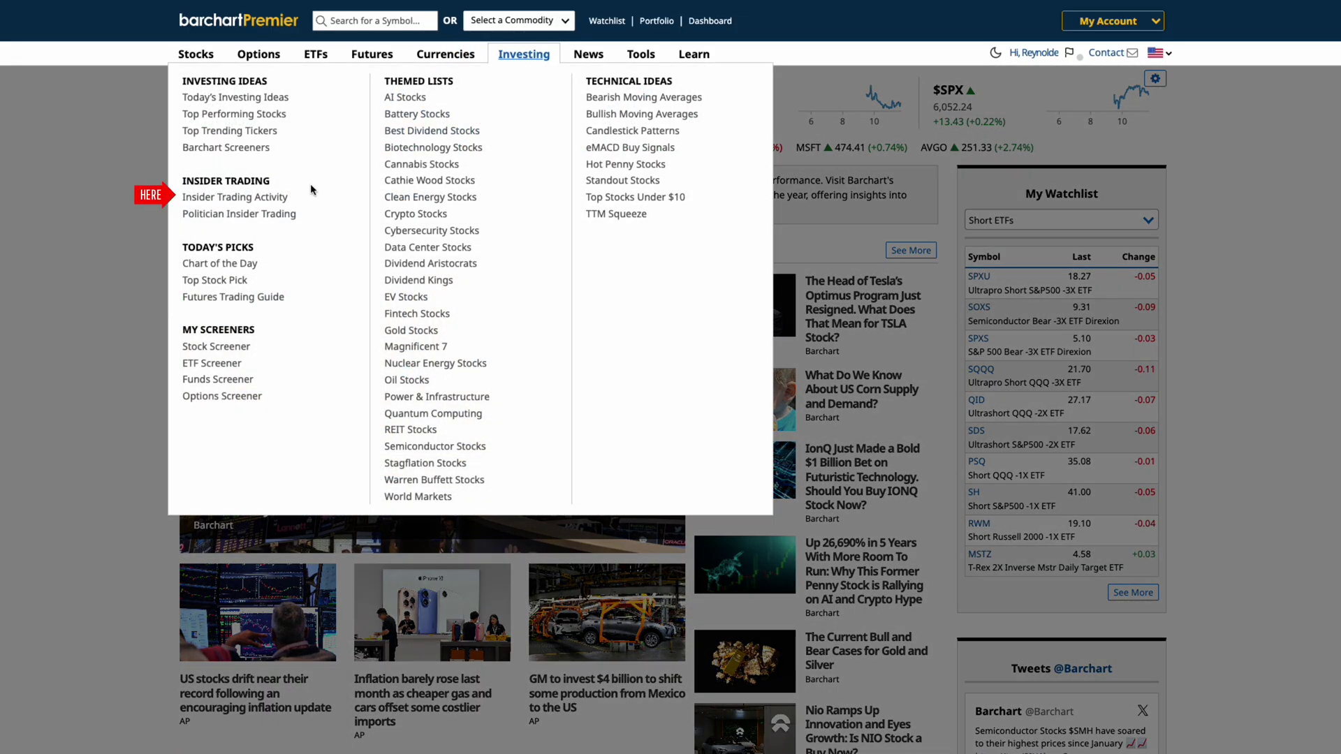
pyautogui.click(278, 199)
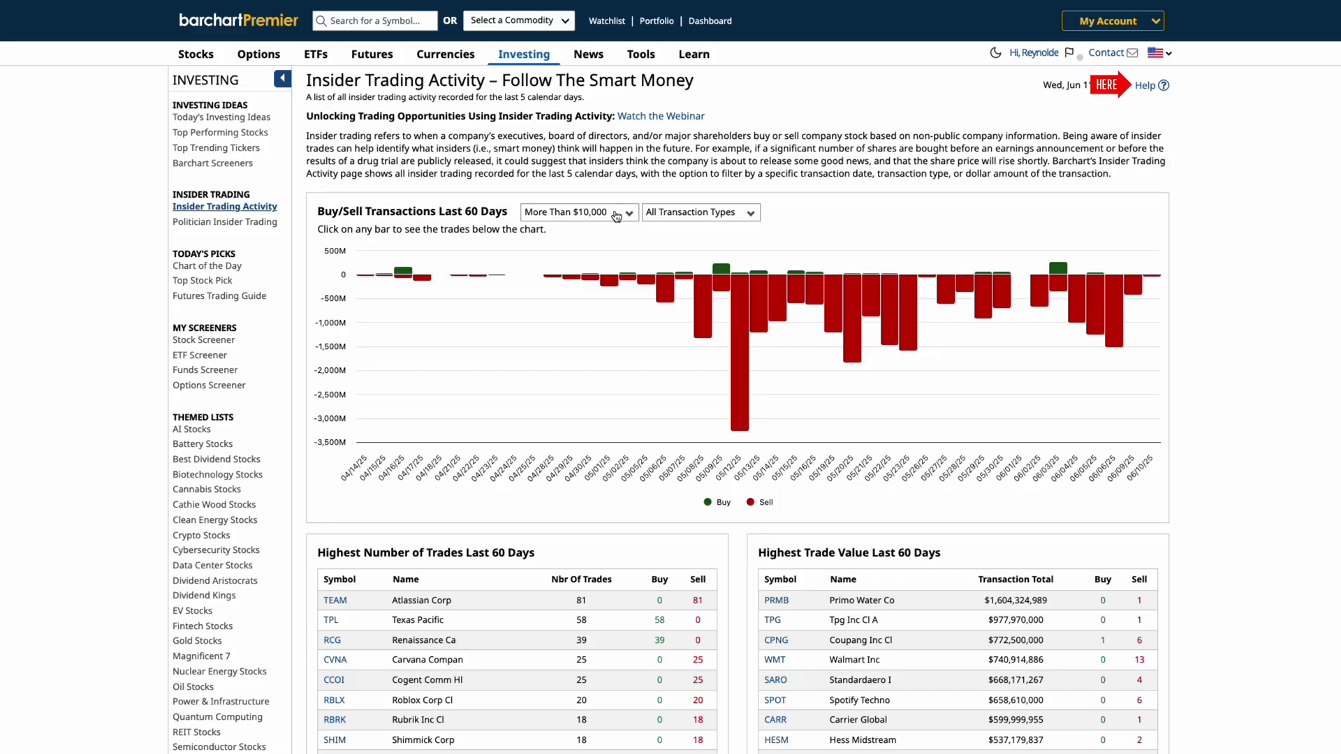
# Read the page's help on transaction types, flipcharts and downloads, and close it.
pyautogui.click(1151, 85)
pyautogui.scroll(-7, 1221, 399)
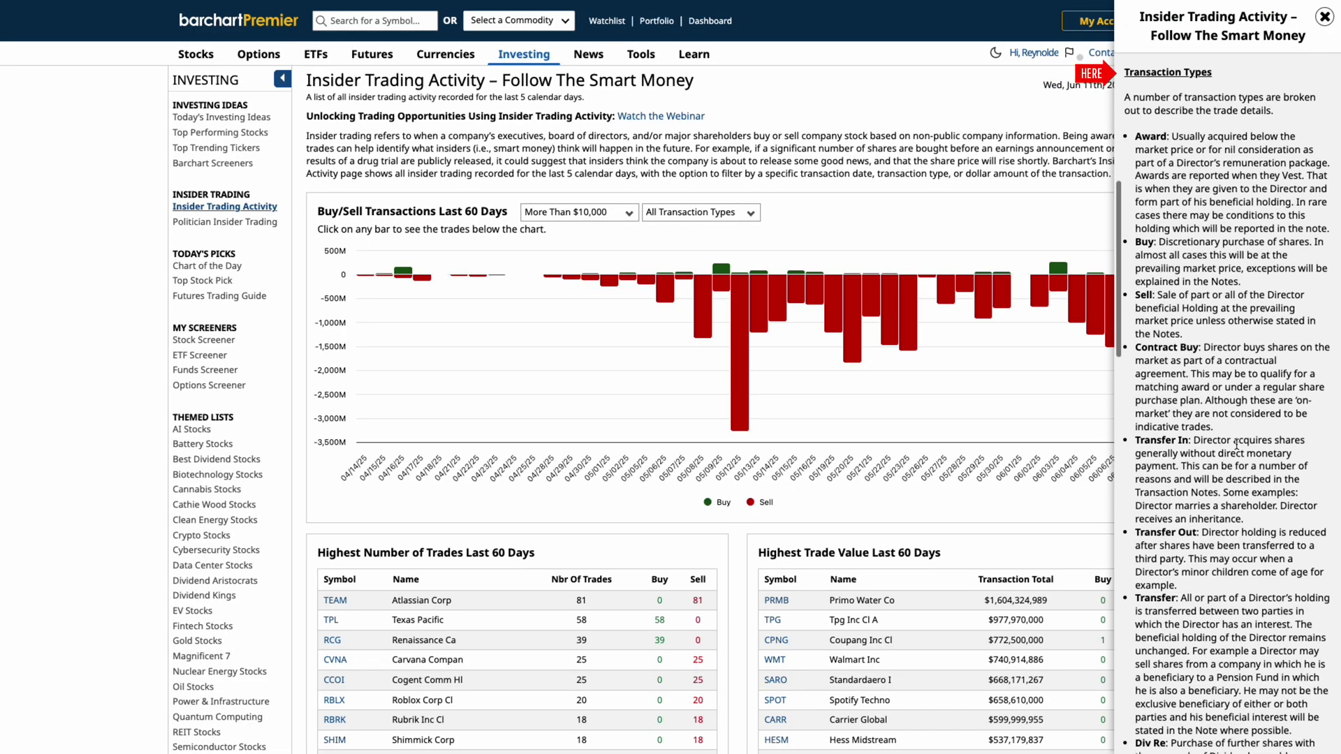
pyautogui.scroll(-20, 1212, 487)
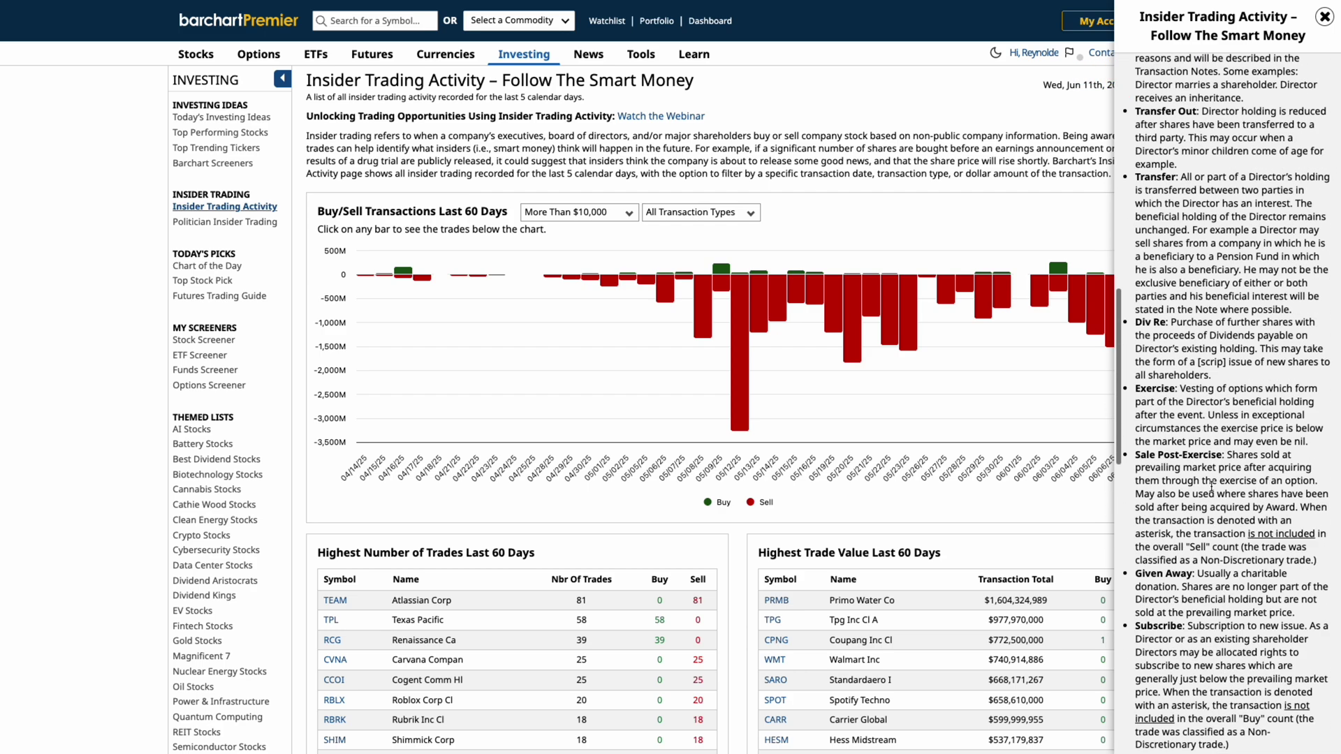
pyautogui.scroll(-6, 1212, 487)
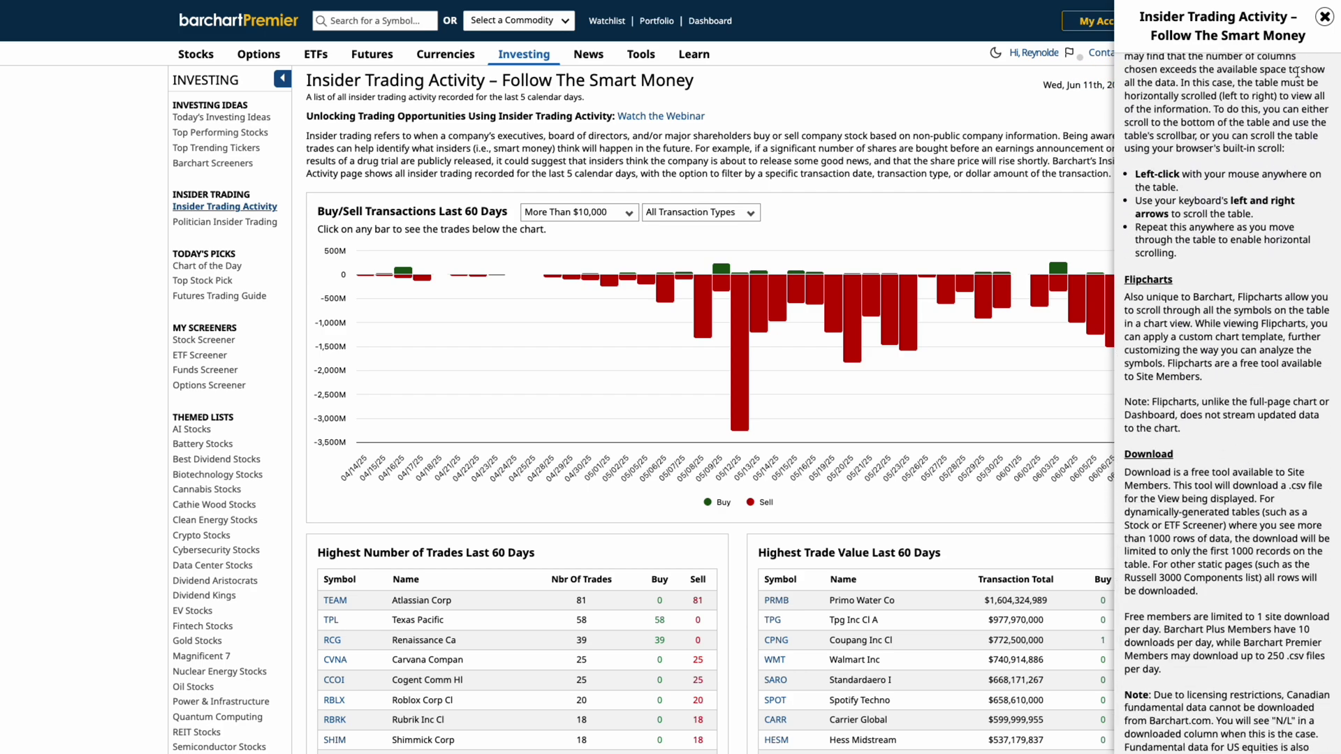
pyautogui.click(1324, 16)
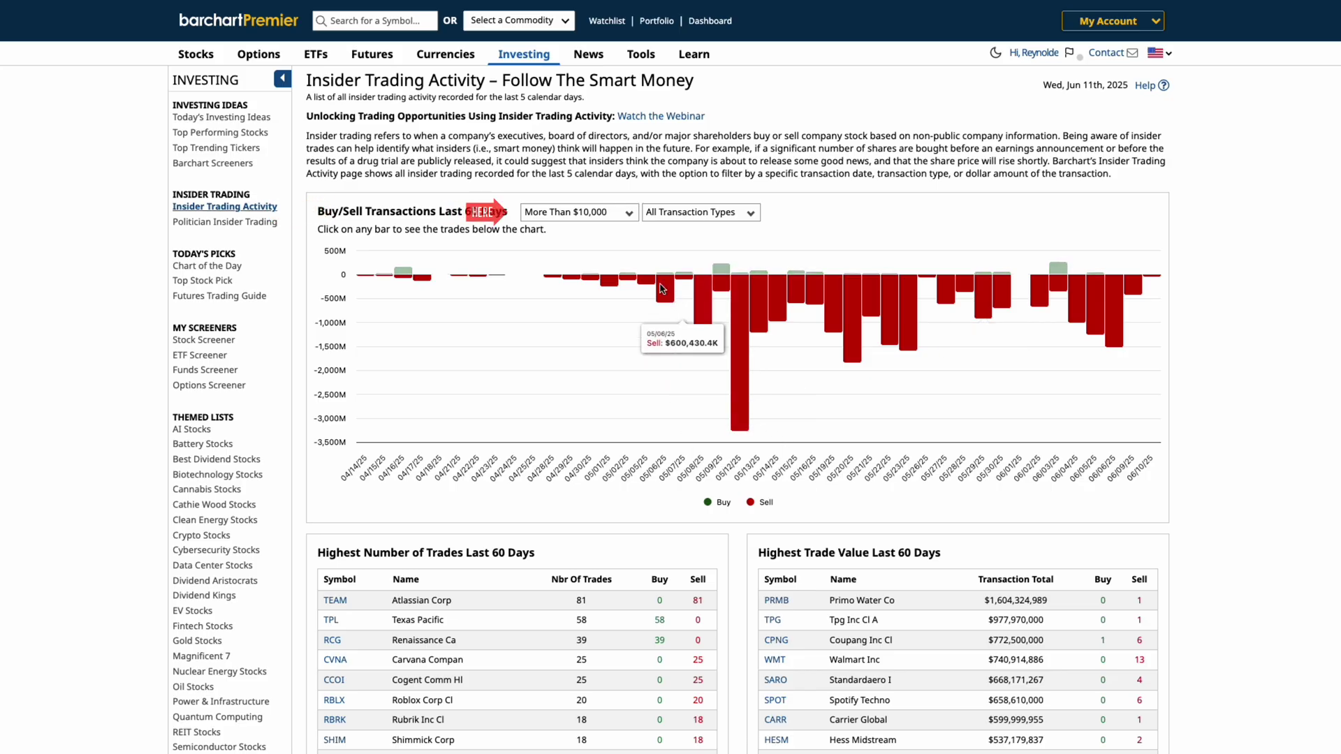
# Filter the Buy/Sell Transactions chart to all transaction sizes and the Buy transaction type.
pyautogui.click(630, 213)
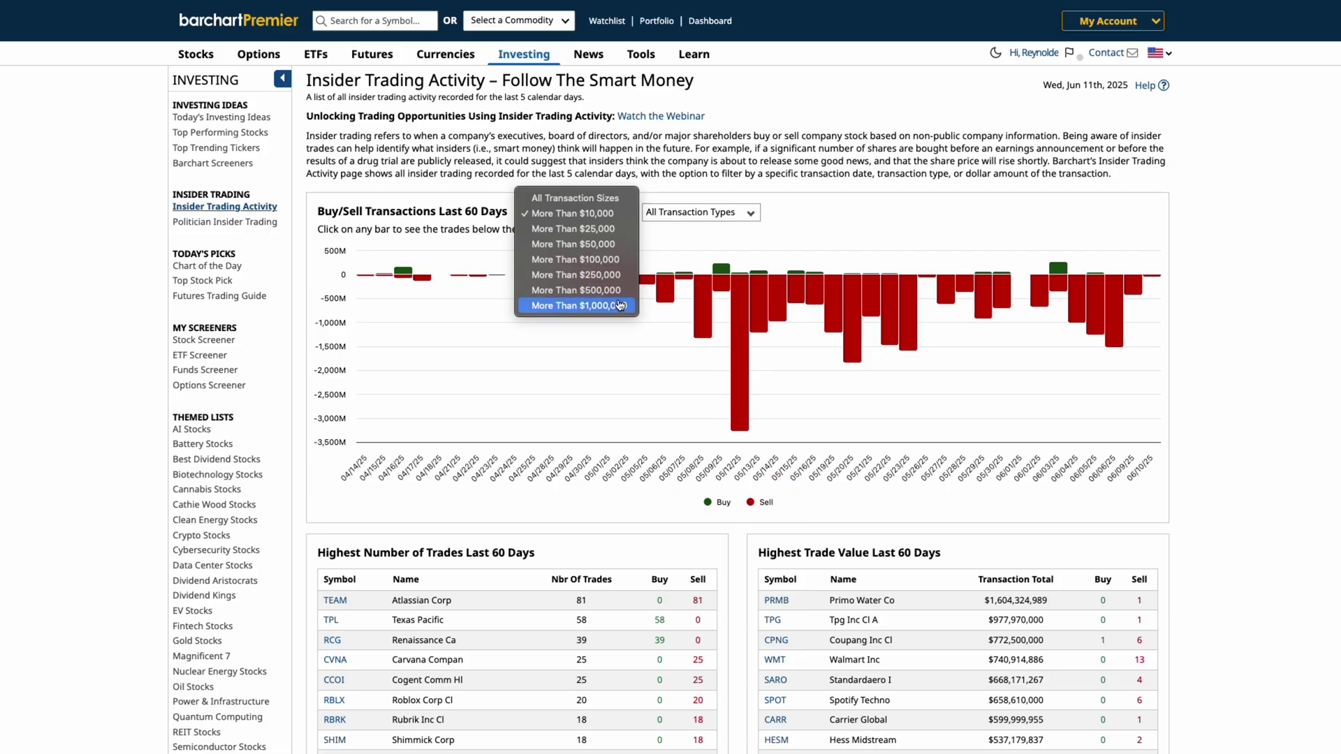
pyautogui.click(605, 201)
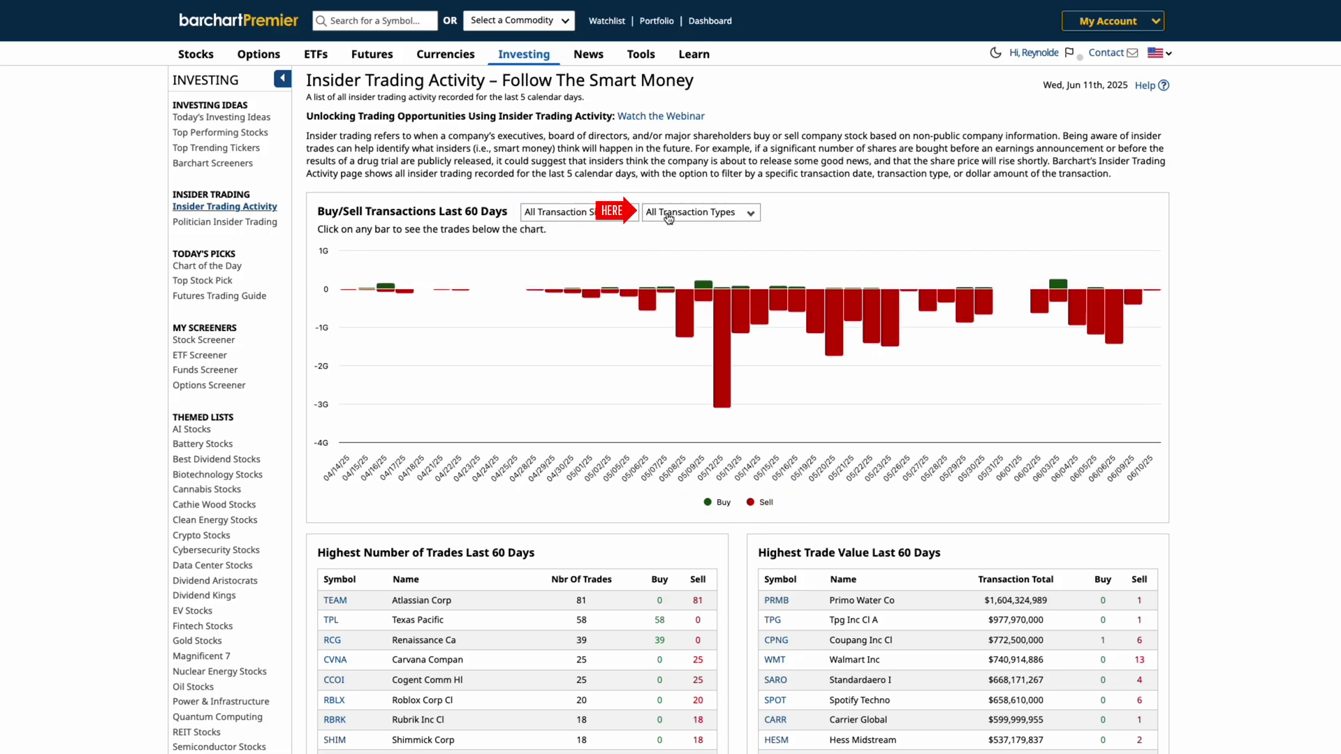
pyautogui.click(703, 217)
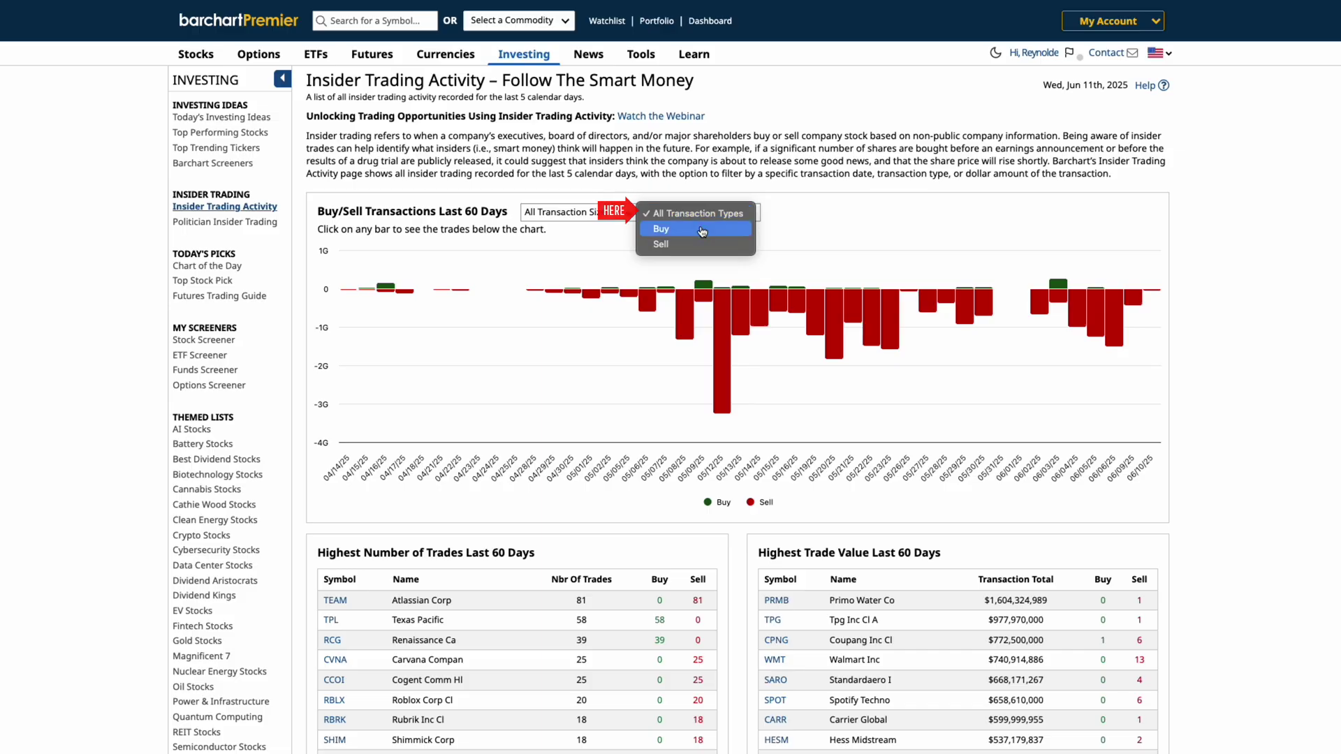
pyautogui.click(701, 227)
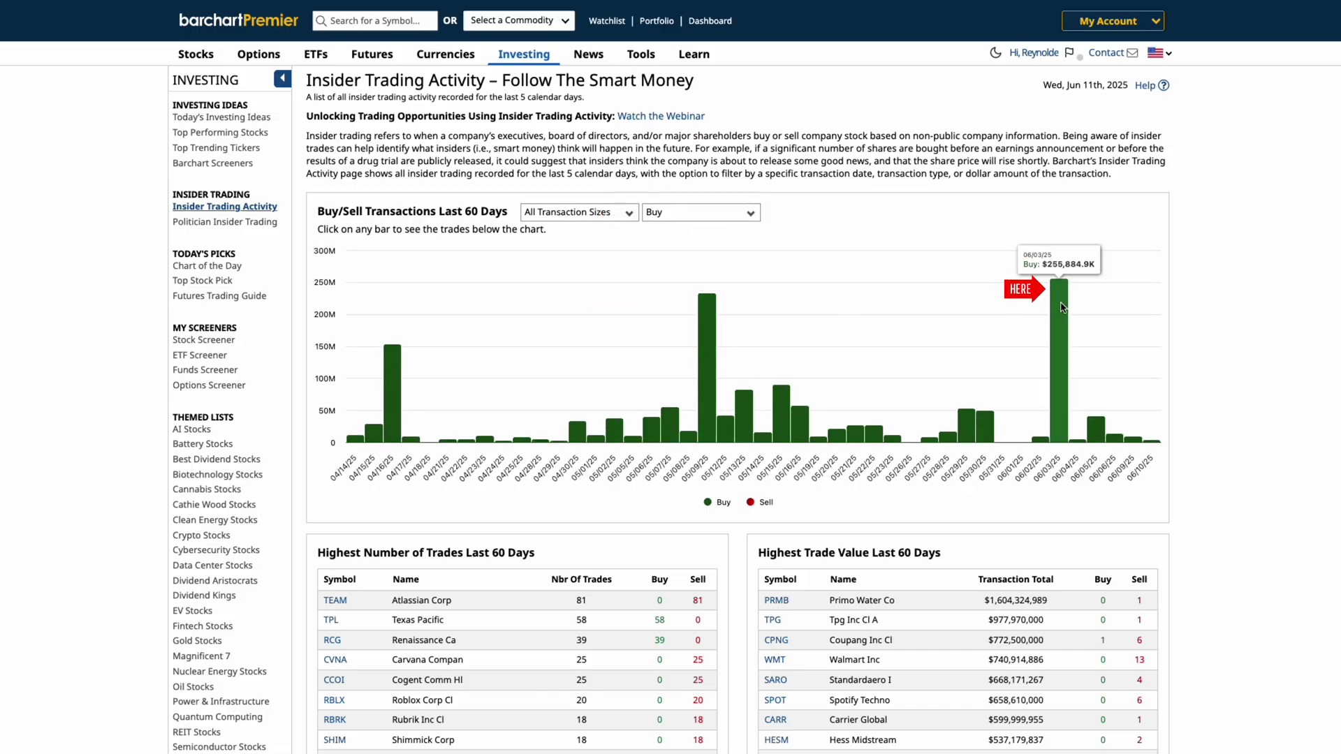
# Switch the Buy/Sell Transactions chart to the Sell transaction type.
pyautogui.click(733, 213)
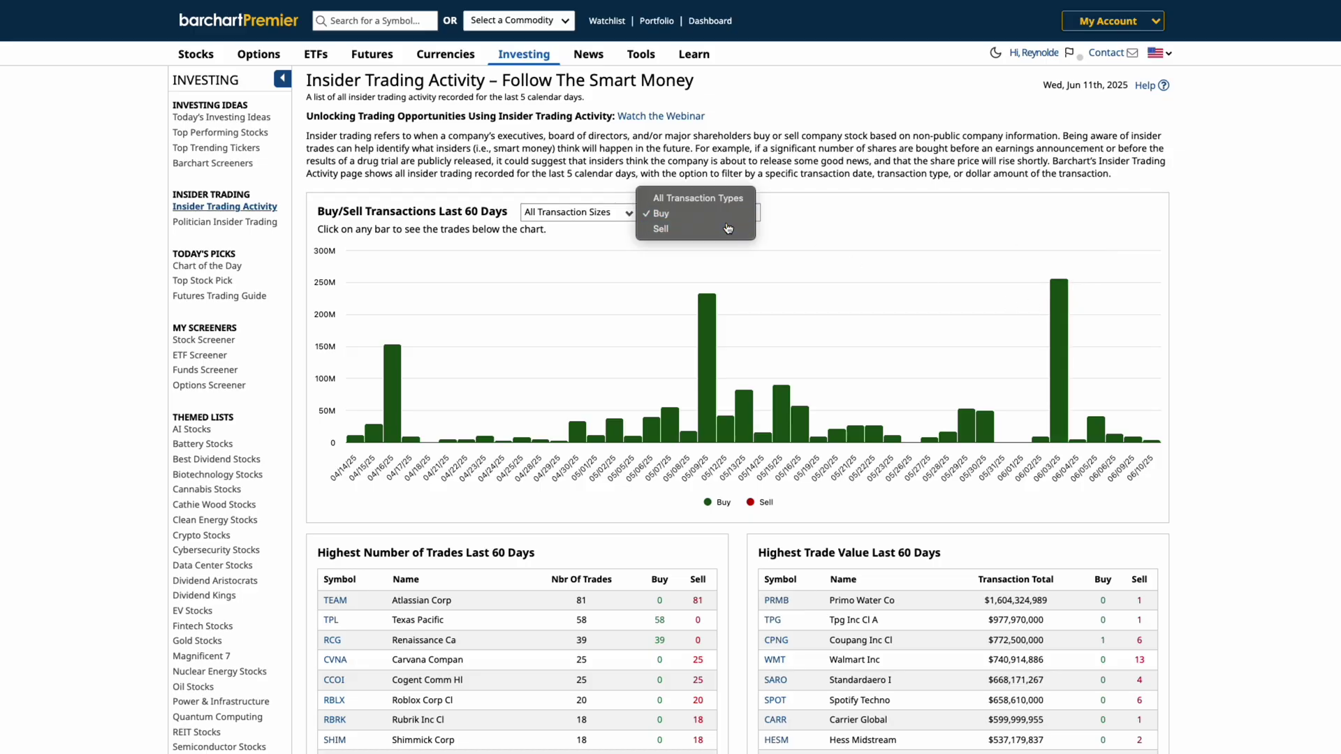
pyautogui.click(727, 228)
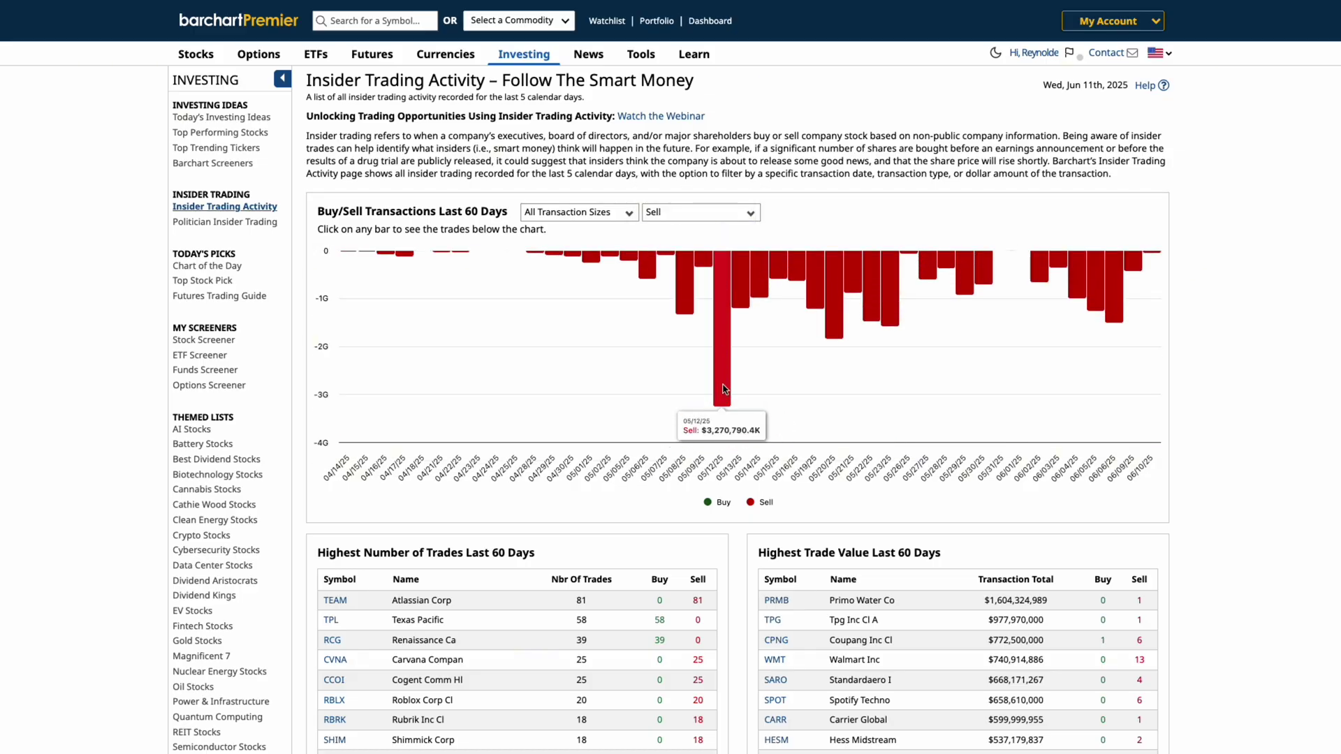
# Examine the insider trades table's start date calendar and its transaction type, transaction size and politician filter options, keeping the current selections.
pyautogui.scroll(-3, 723, 389)
pyautogui.scroll(-2, 722, 383)
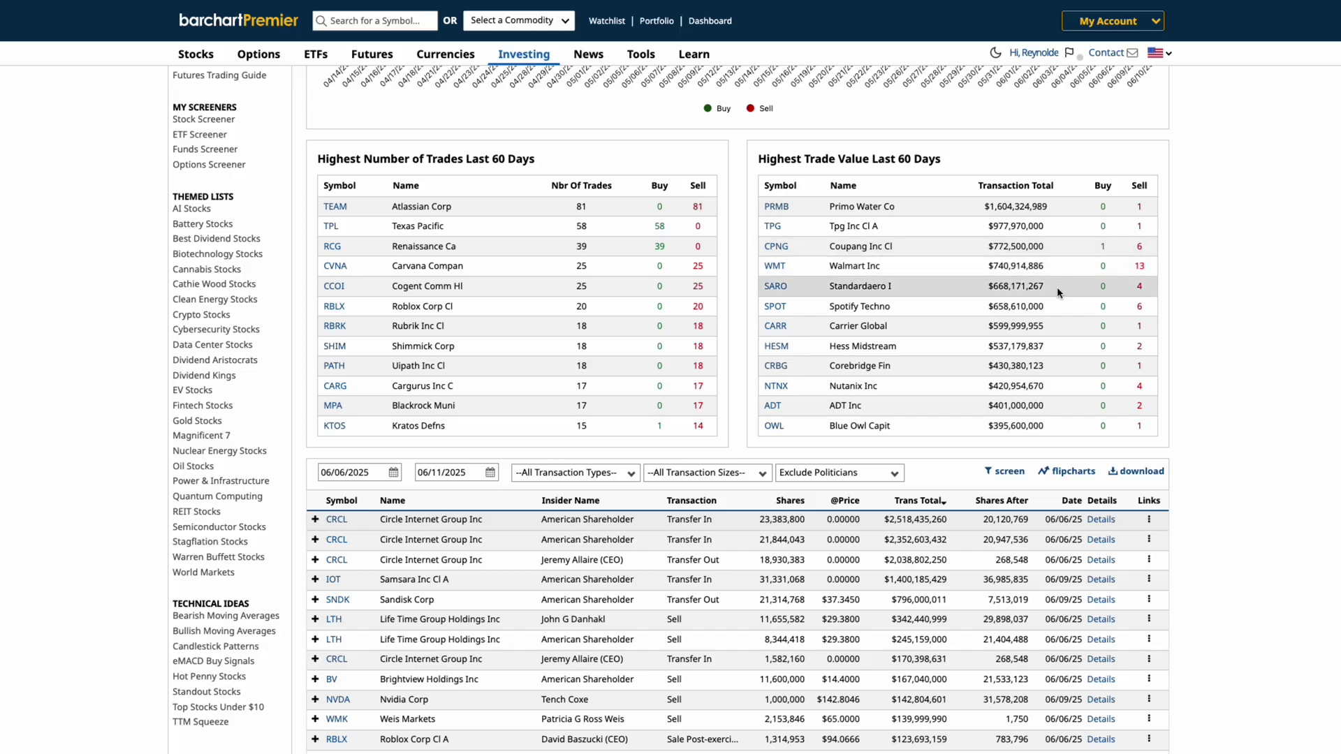
pyautogui.scroll(-4, 1038, 322)
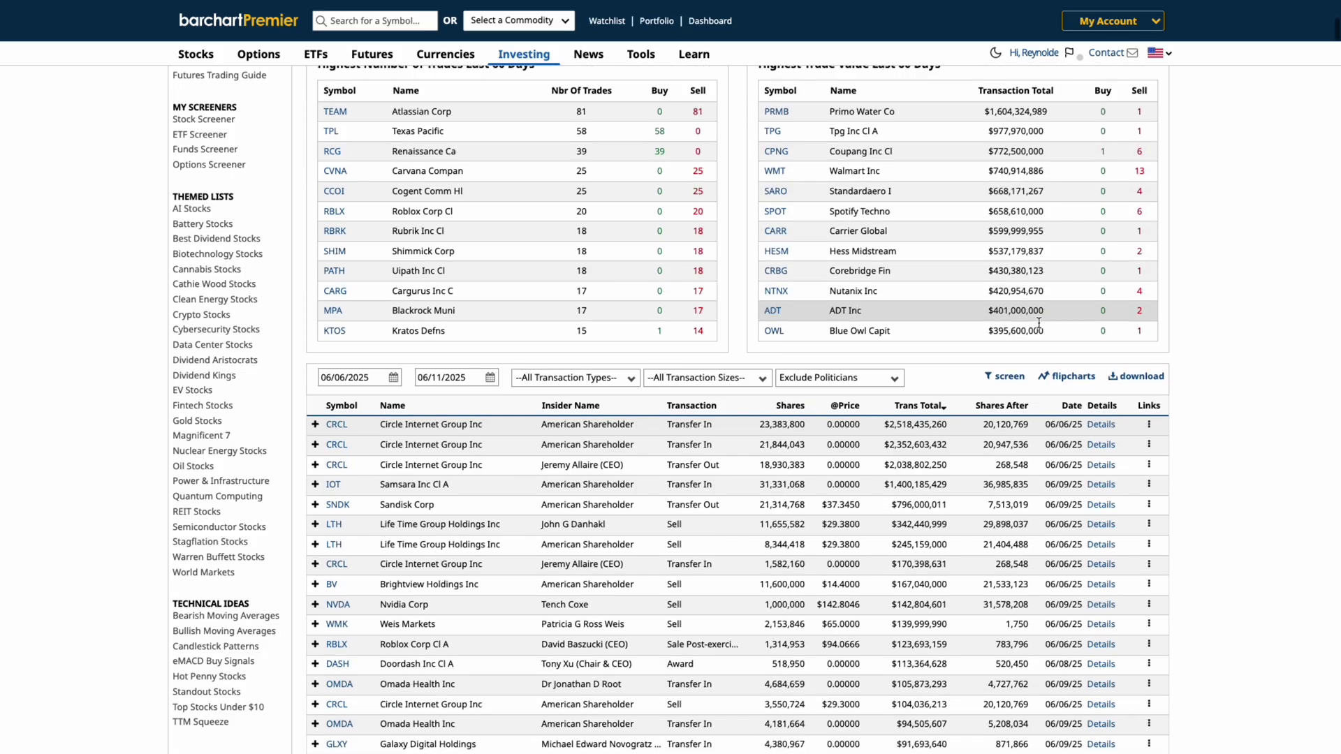
pyautogui.scroll(-1, 1036, 328)
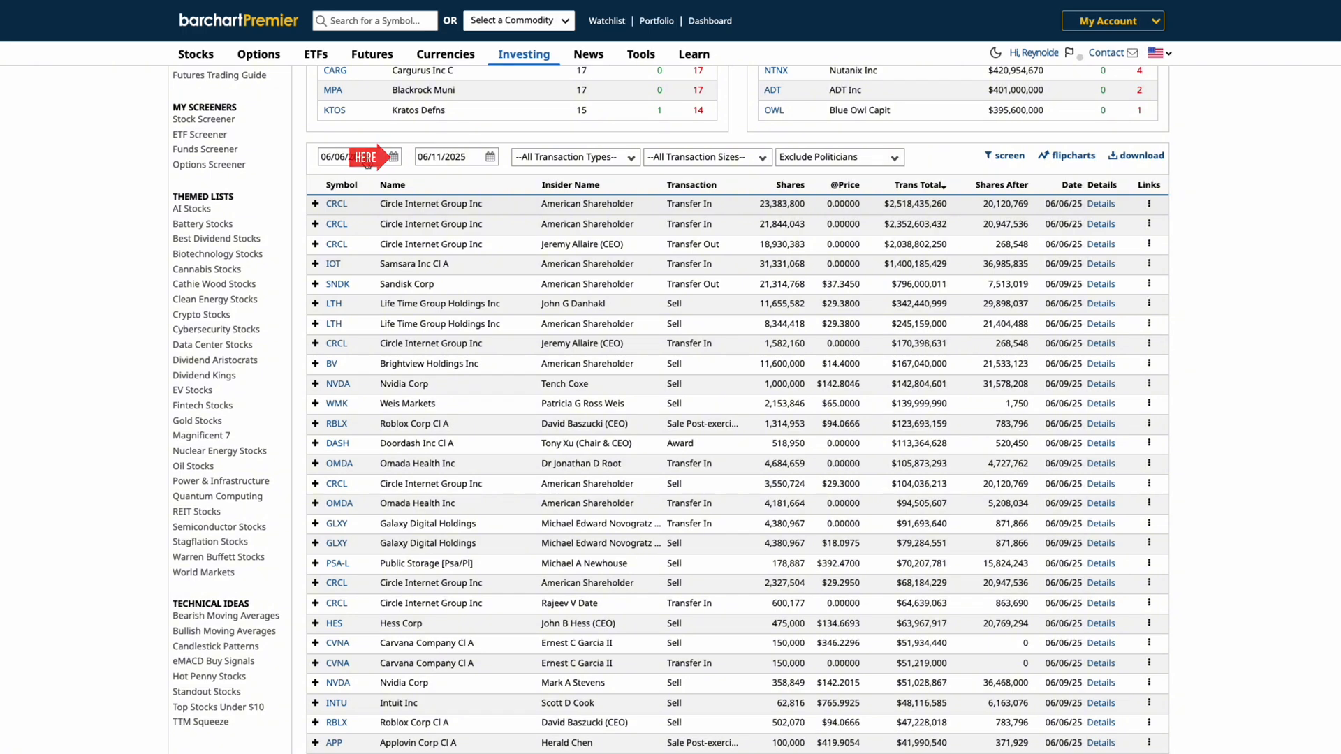
pyautogui.click(366, 161)
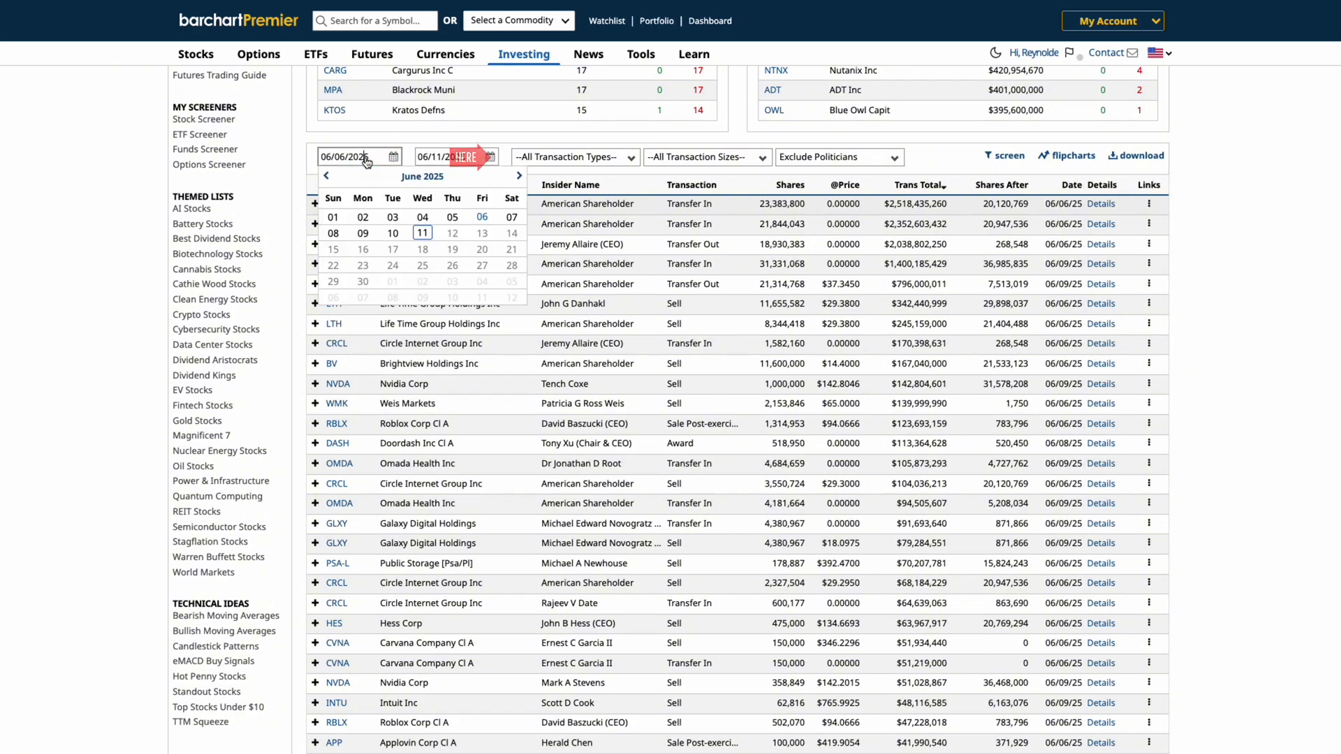
pyautogui.click(557, 160)
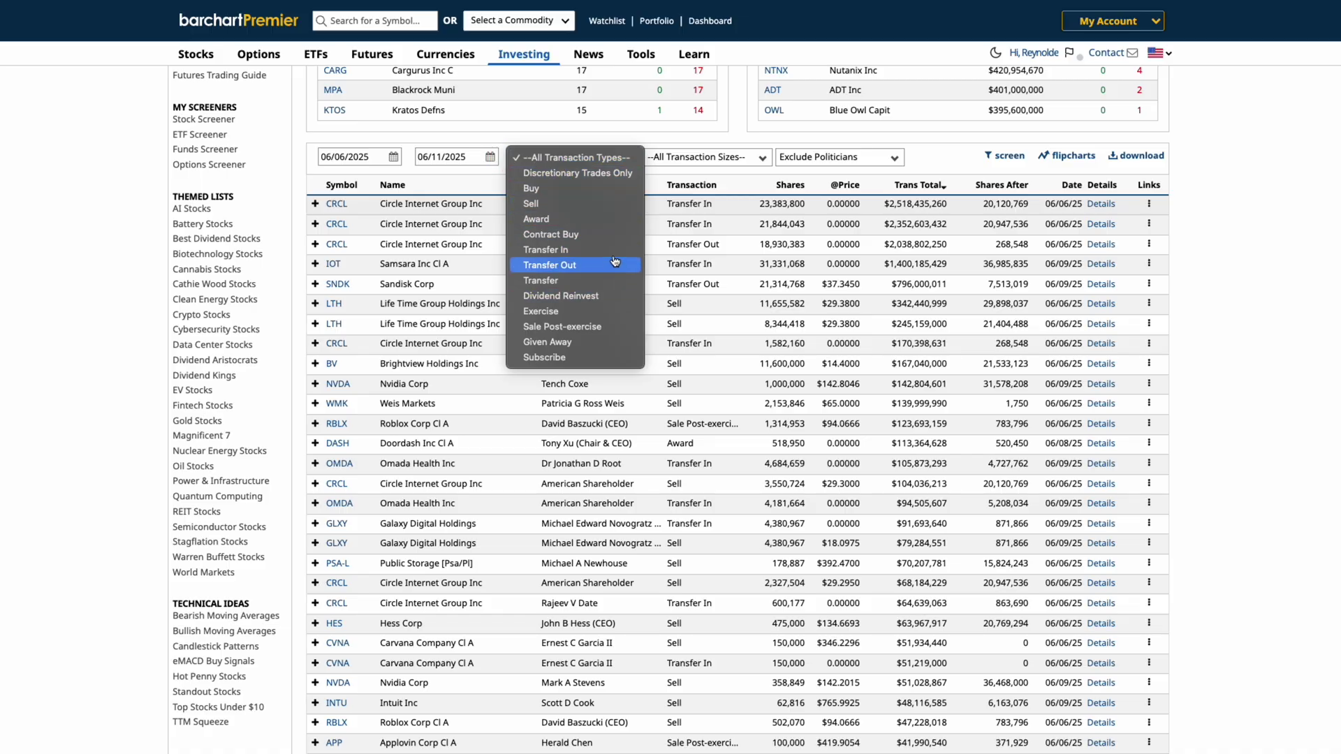
pyautogui.click(601, 159)
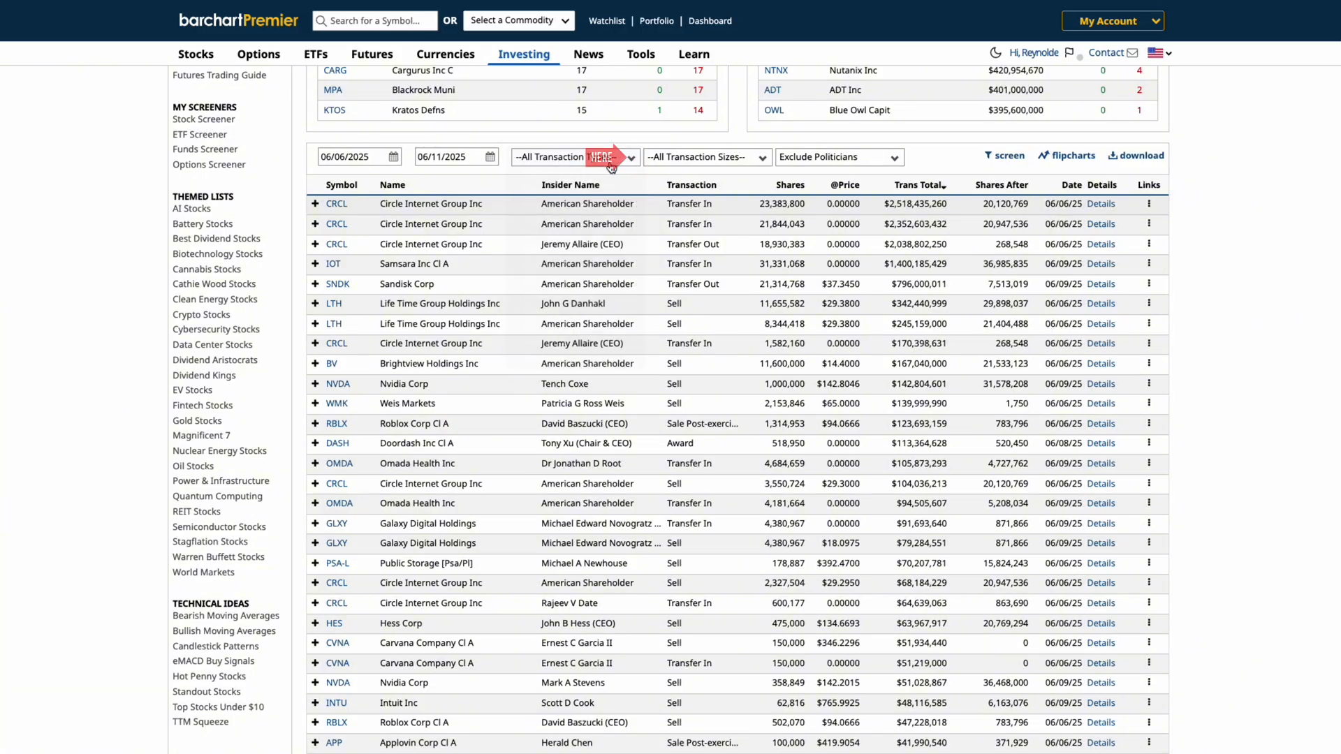
pyautogui.click(688, 159)
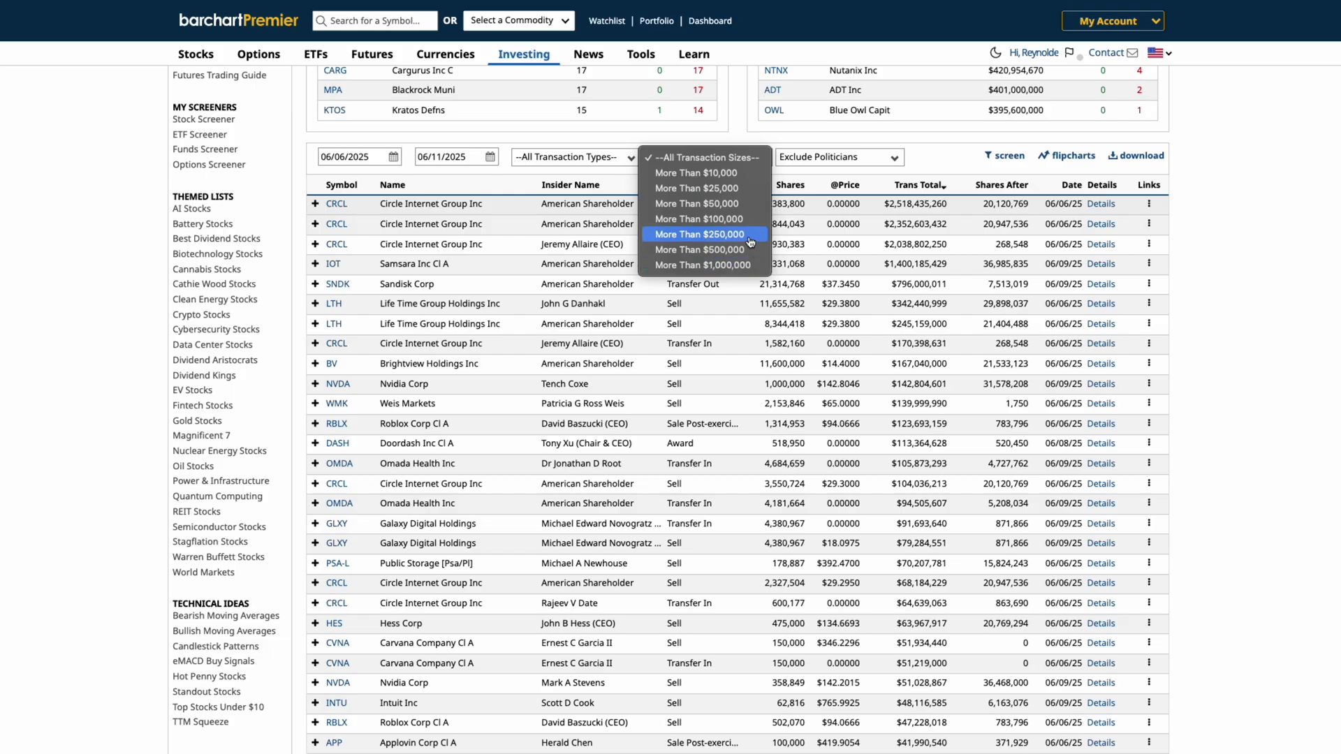
pyautogui.click(744, 163)
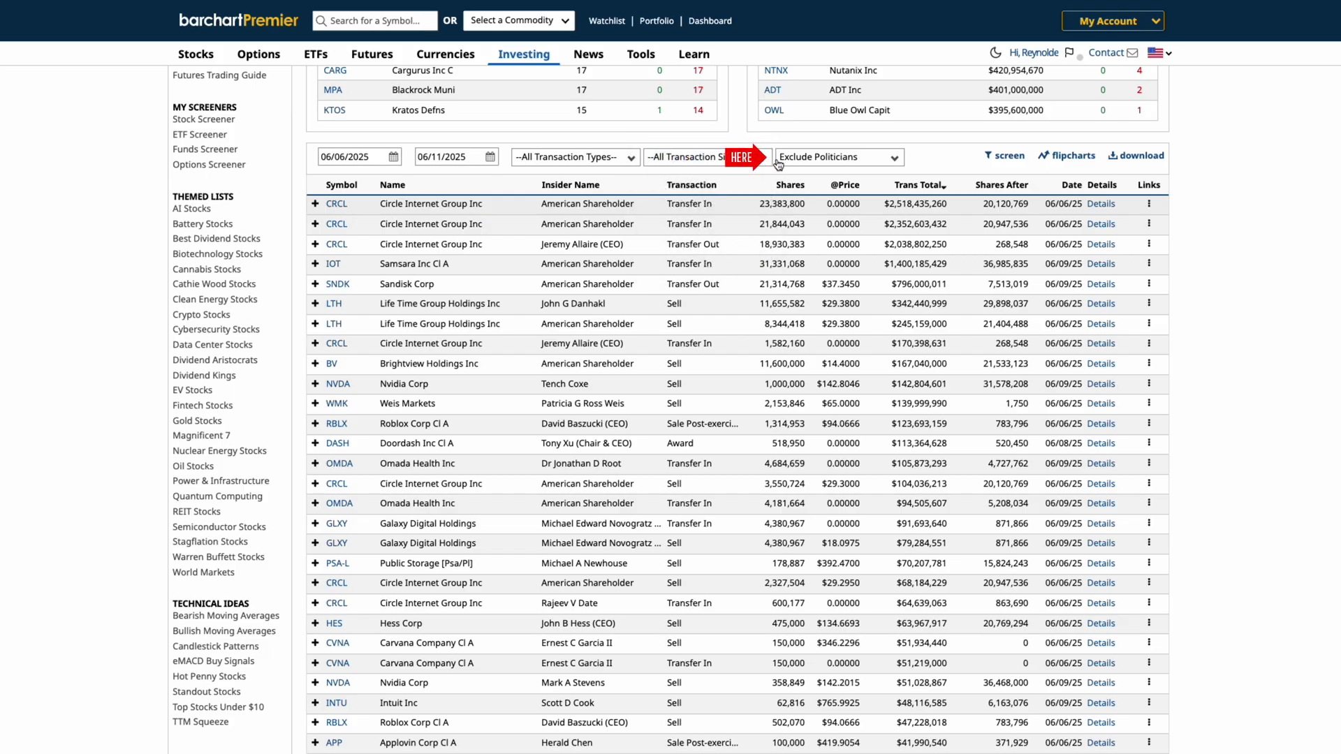
pyautogui.click(849, 163)
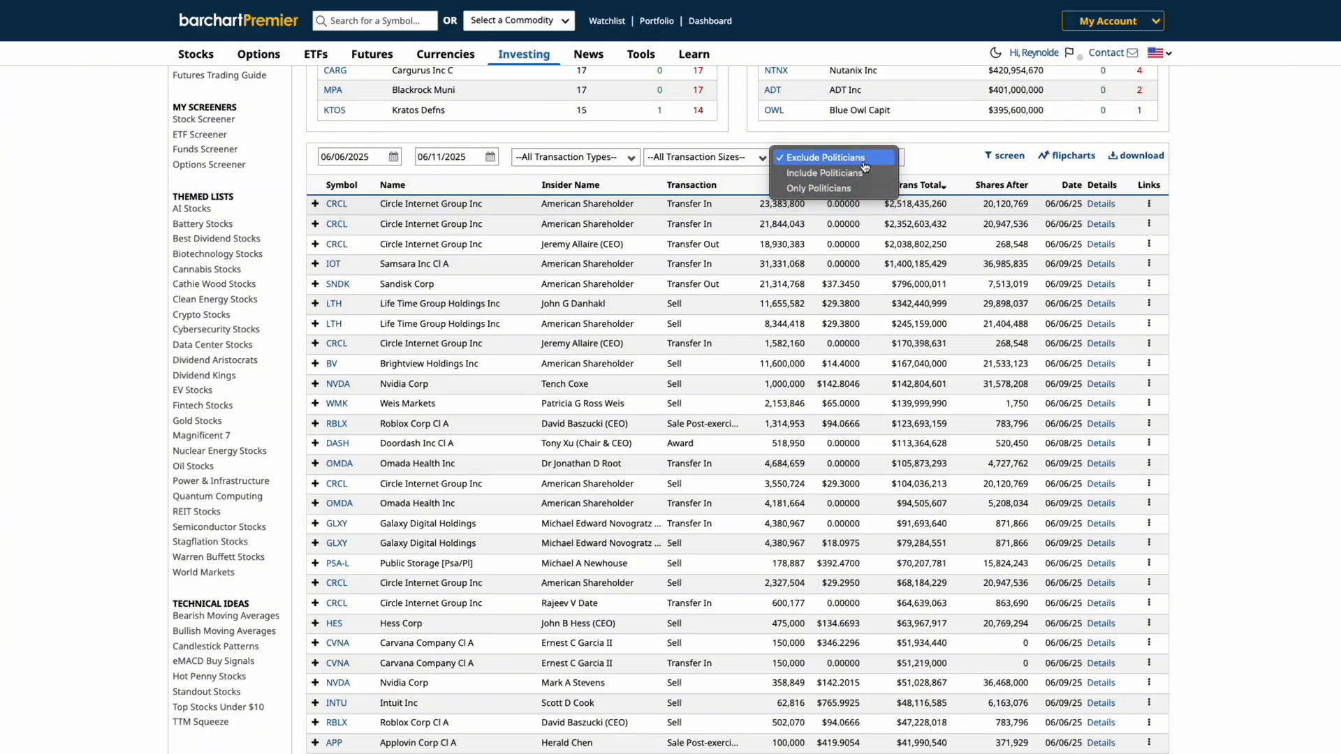
pyautogui.click(864, 162)
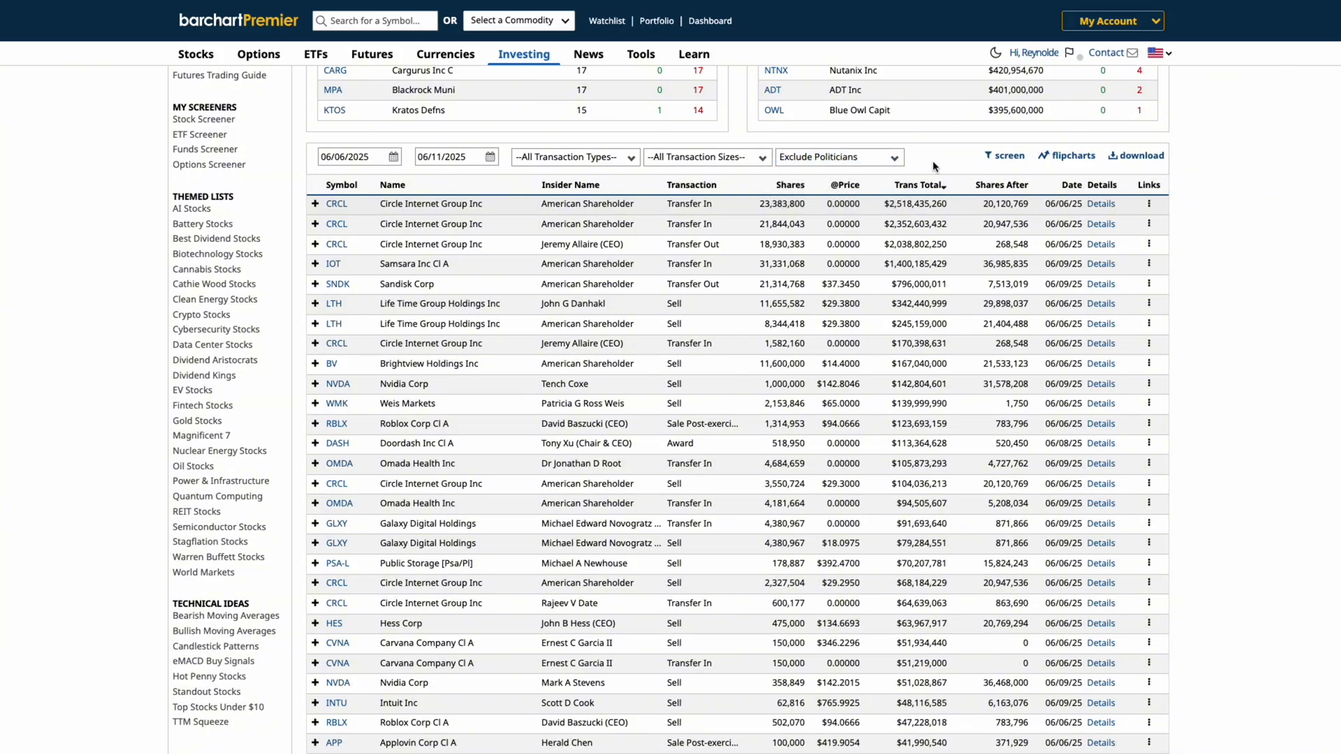
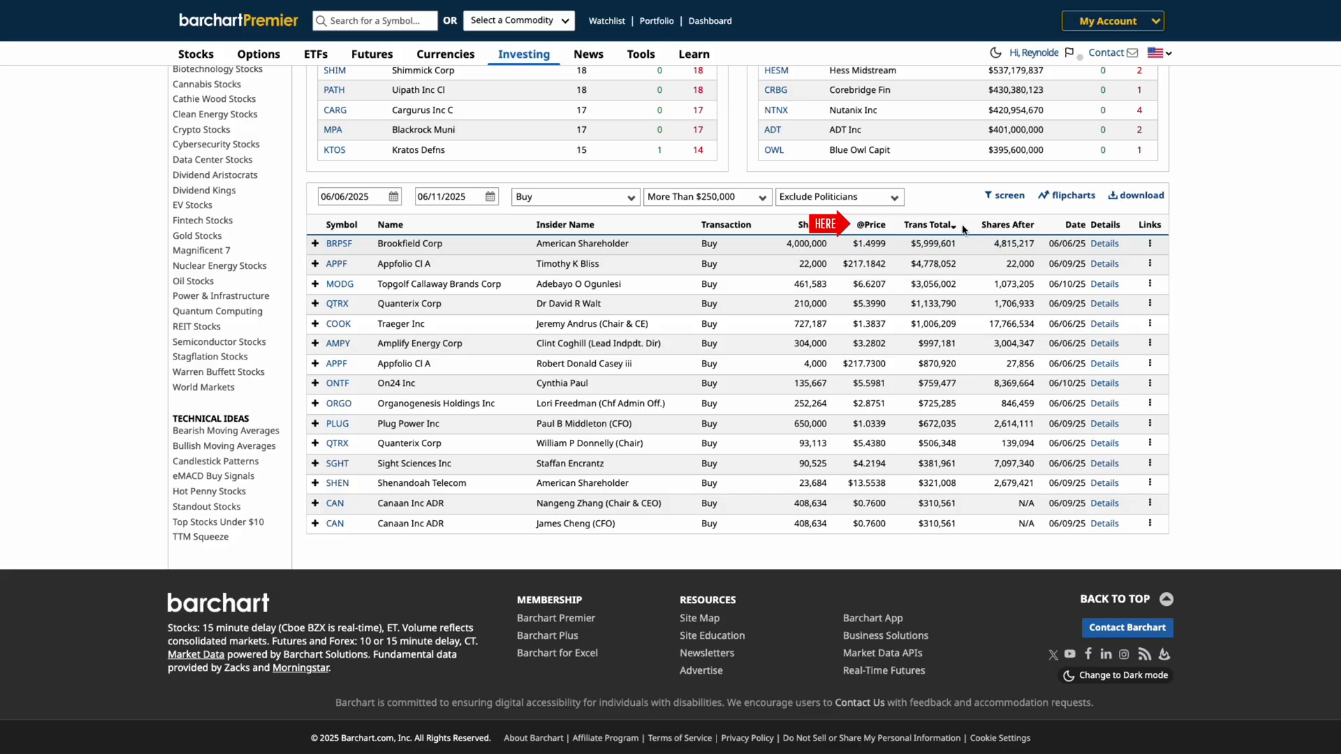
# Sort the filtered insider purchases by price from highest to lowest and view their symbols as Flipcharts.
pyautogui.click(870, 224)
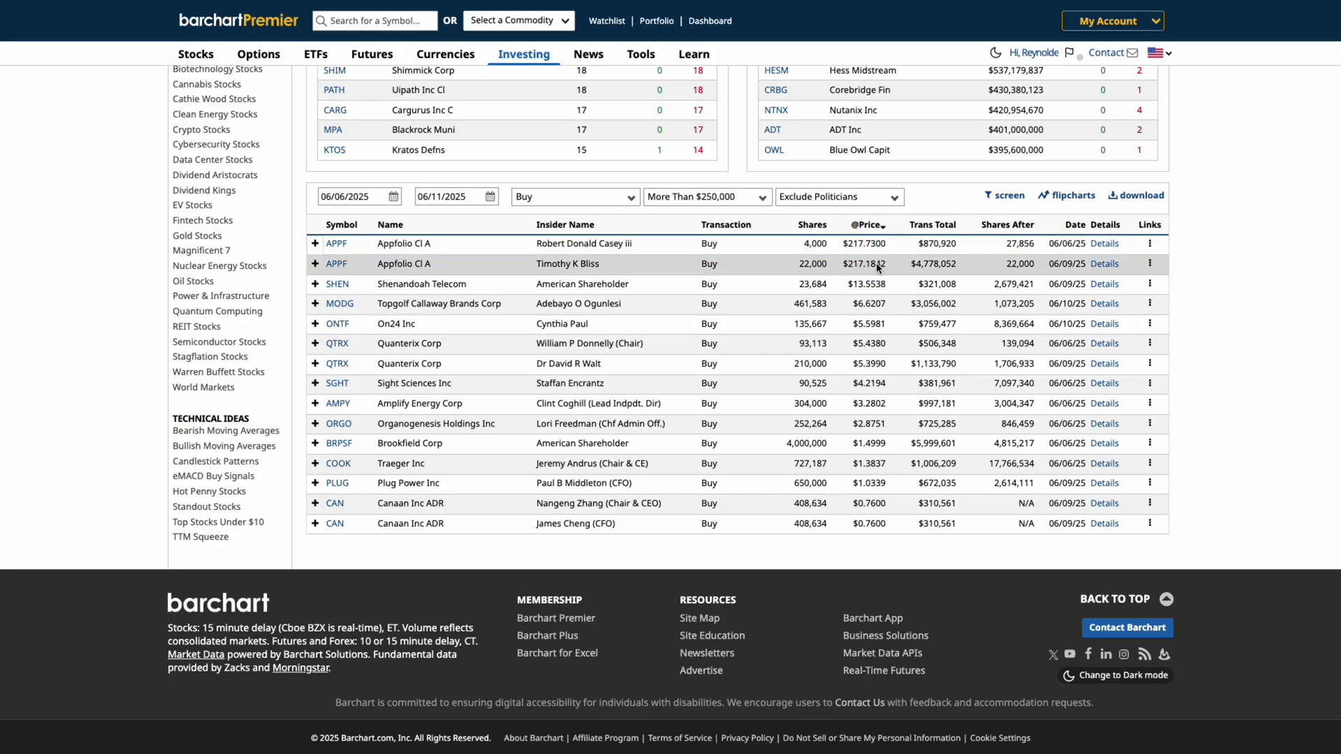
pyautogui.click(1073, 196)
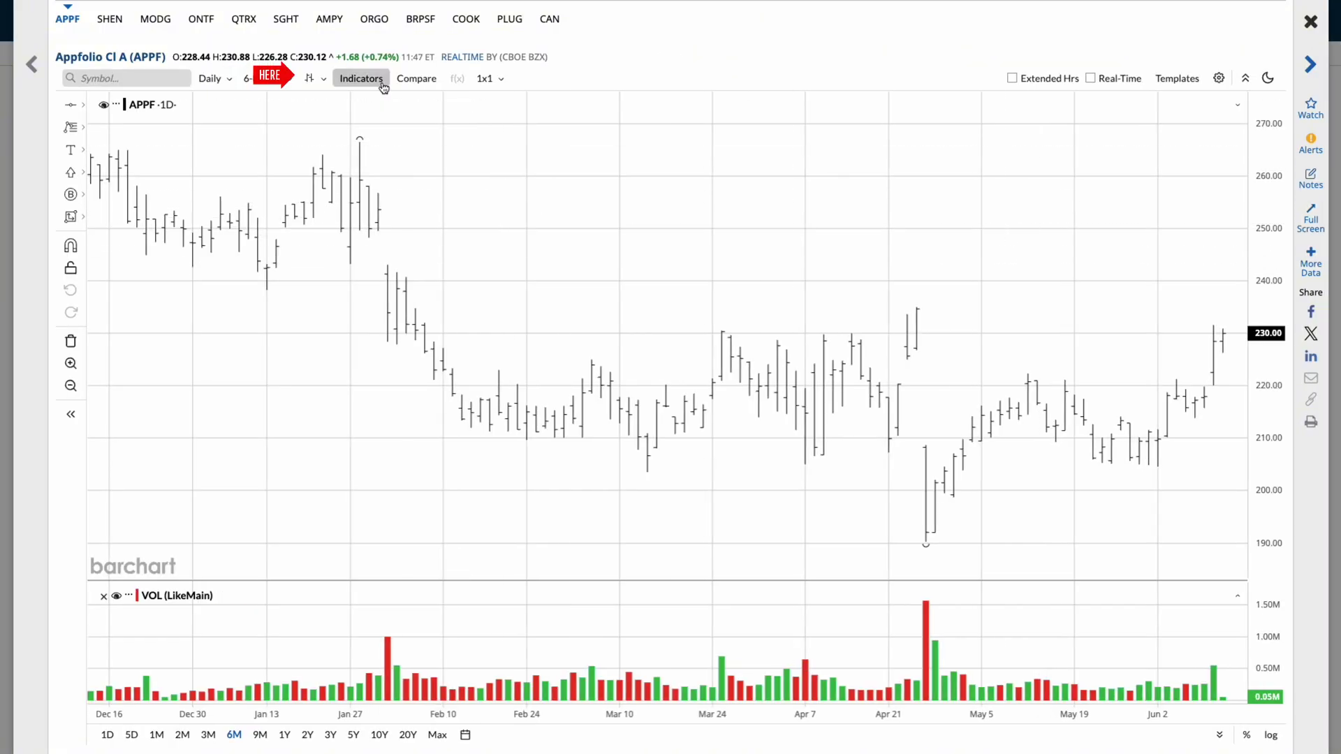
# Set the APPF chart type to Candlestick Open-to-Close.
pyautogui.click(311, 79)
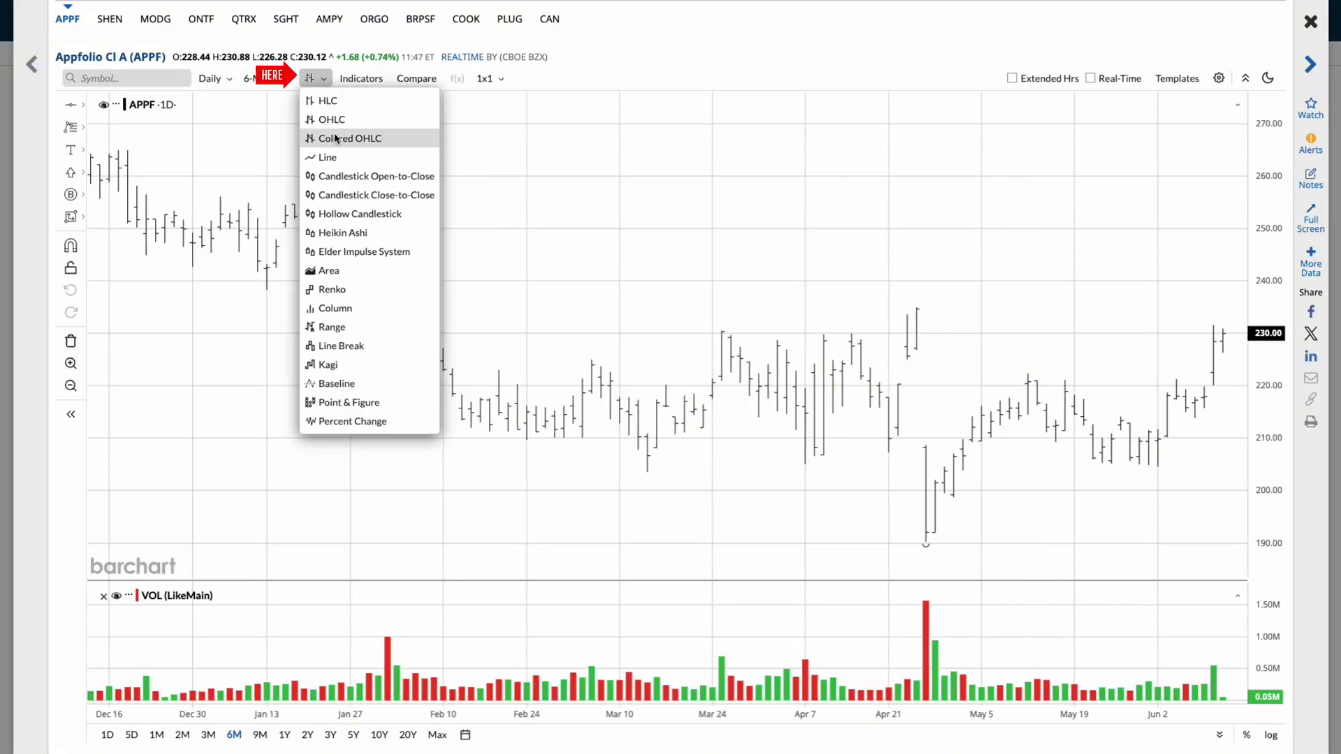
pyautogui.click(357, 176)
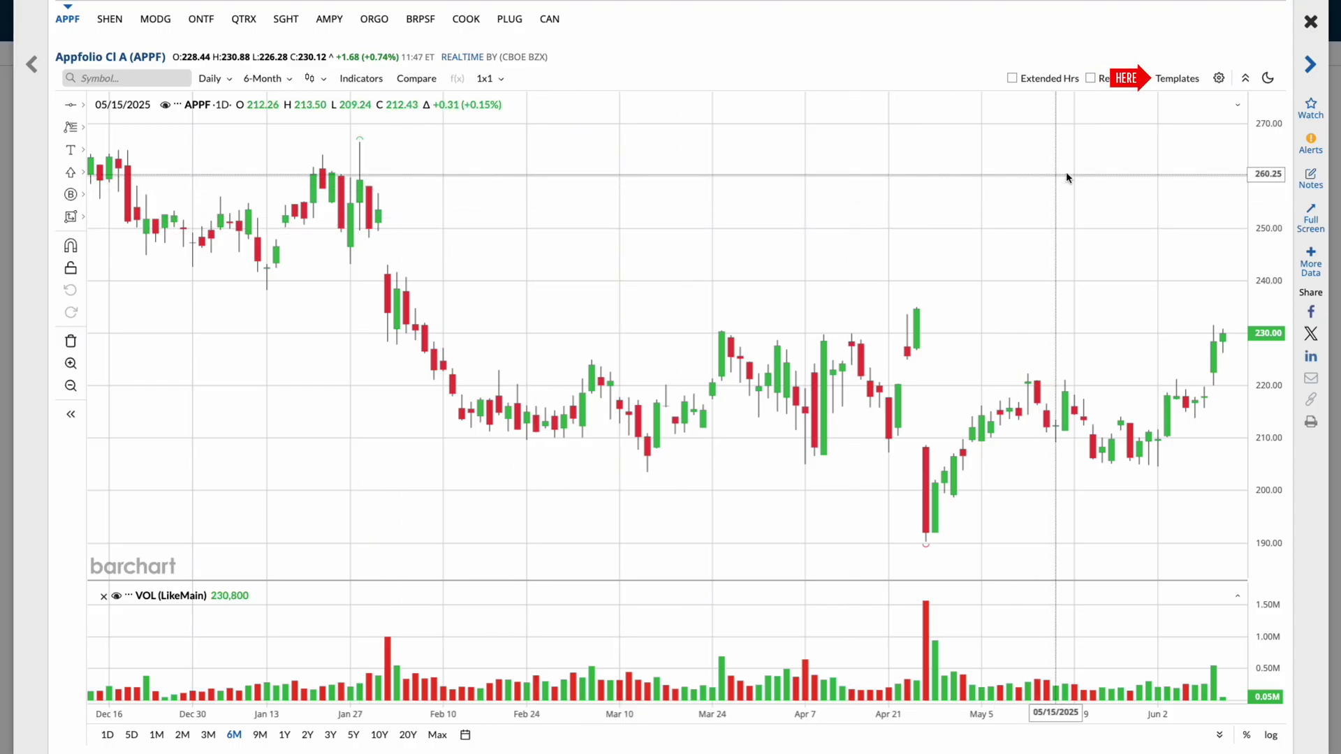
# Load the Golden Cross/Death Cross chart template from the Barchart Templates category.
pyautogui.click(1177, 78)
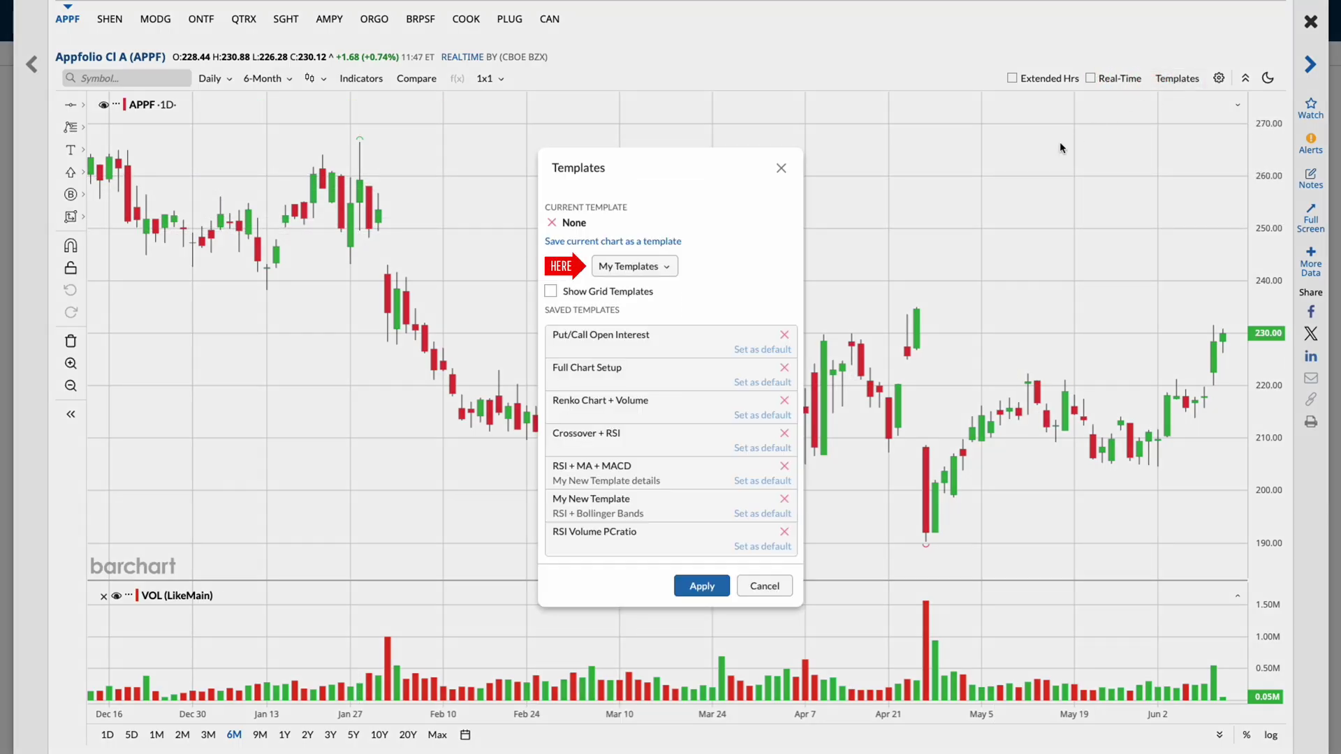
pyautogui.click(653, 266)
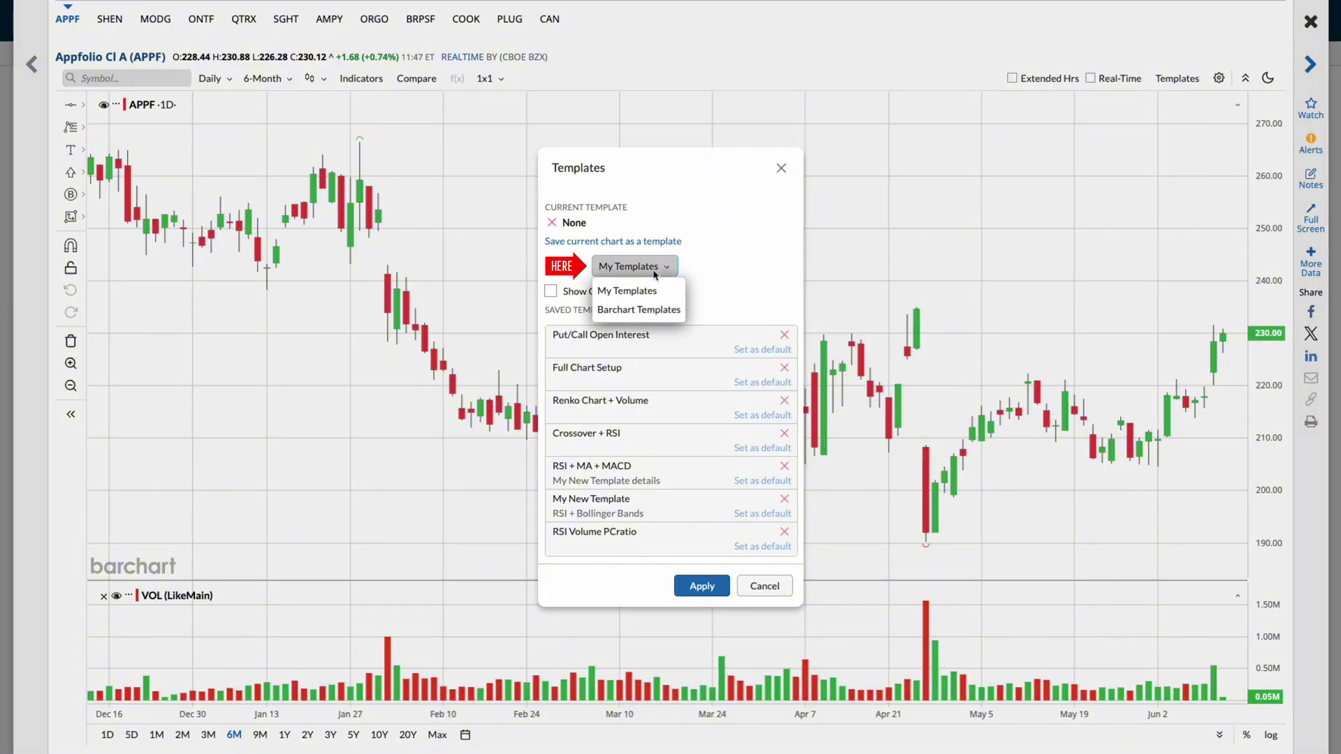
pyautogui.click(654, 312)
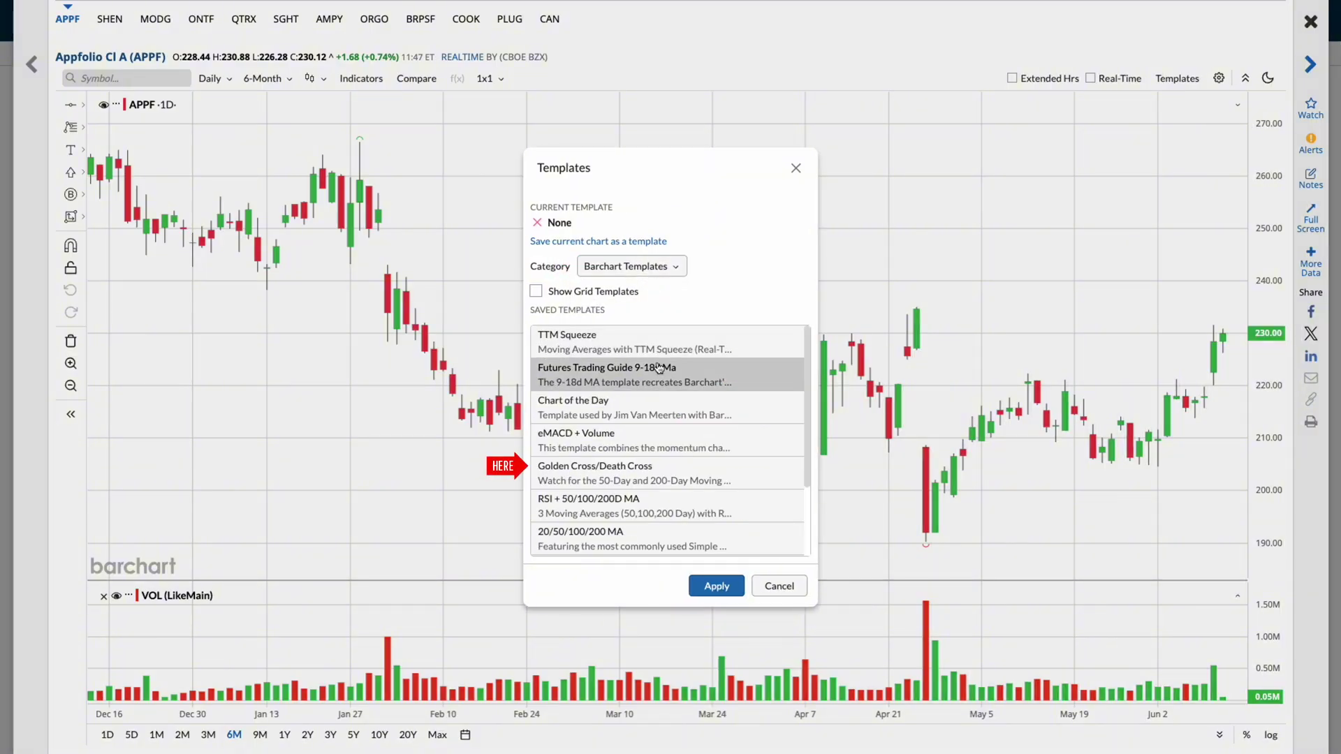
pyautogui.click(683, 484)
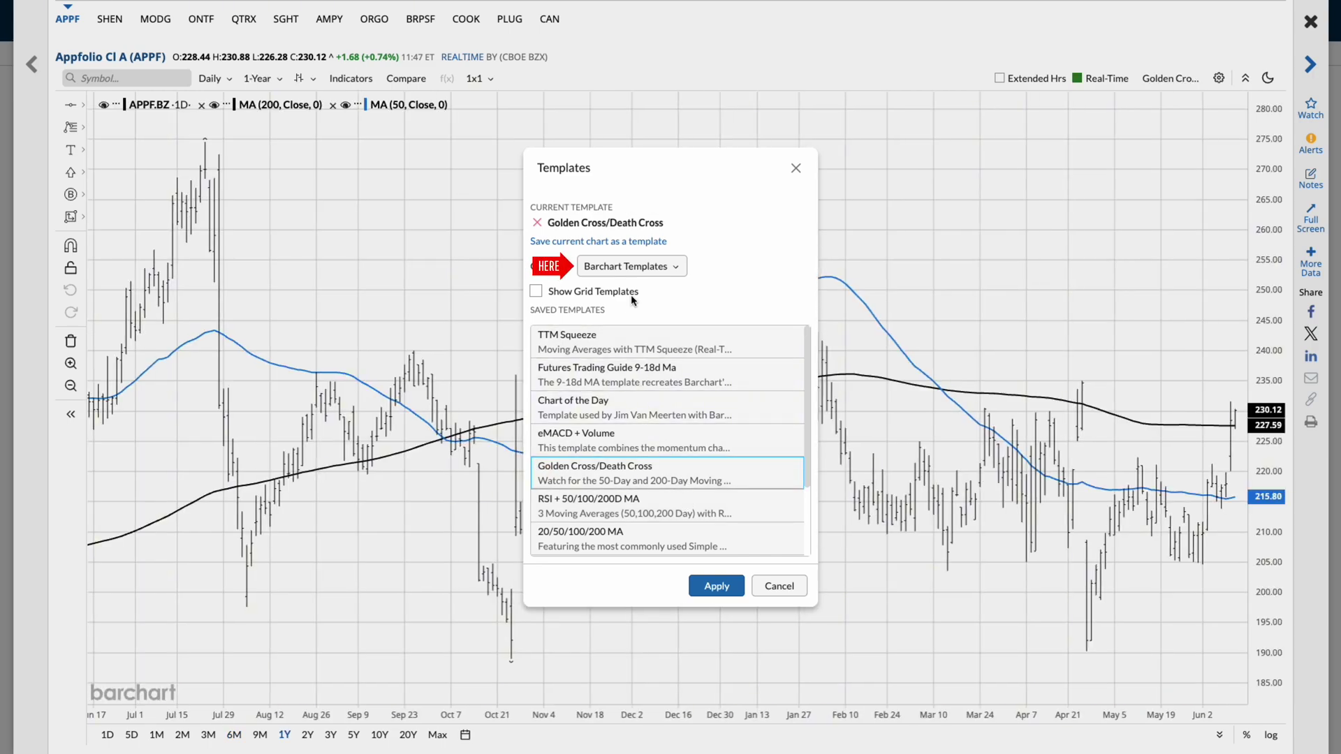
# Apply the saved Crossover + RSI template from My Templates to the APPF chart, and leave space after the latest bars.
pyautogui.click(633, 270)
pyautogui.click(629, 287)
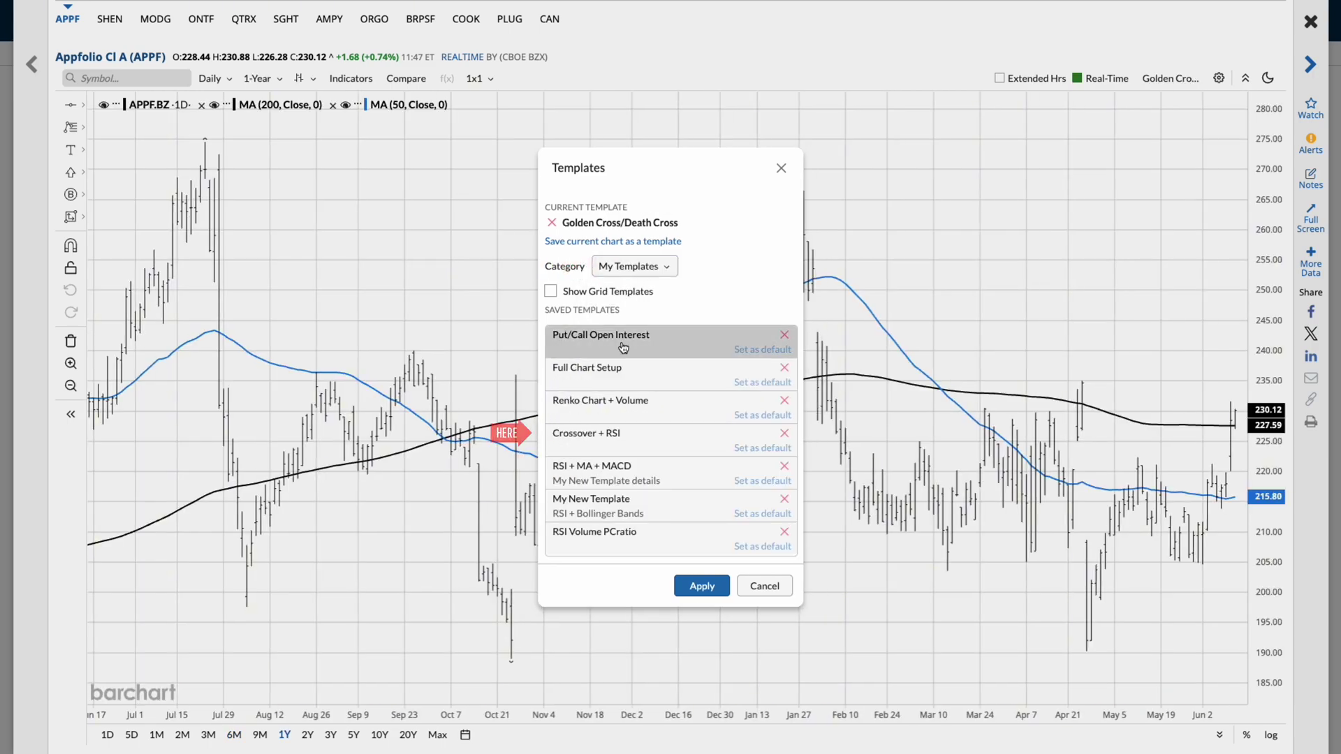
pyautogui.click(618, 438)
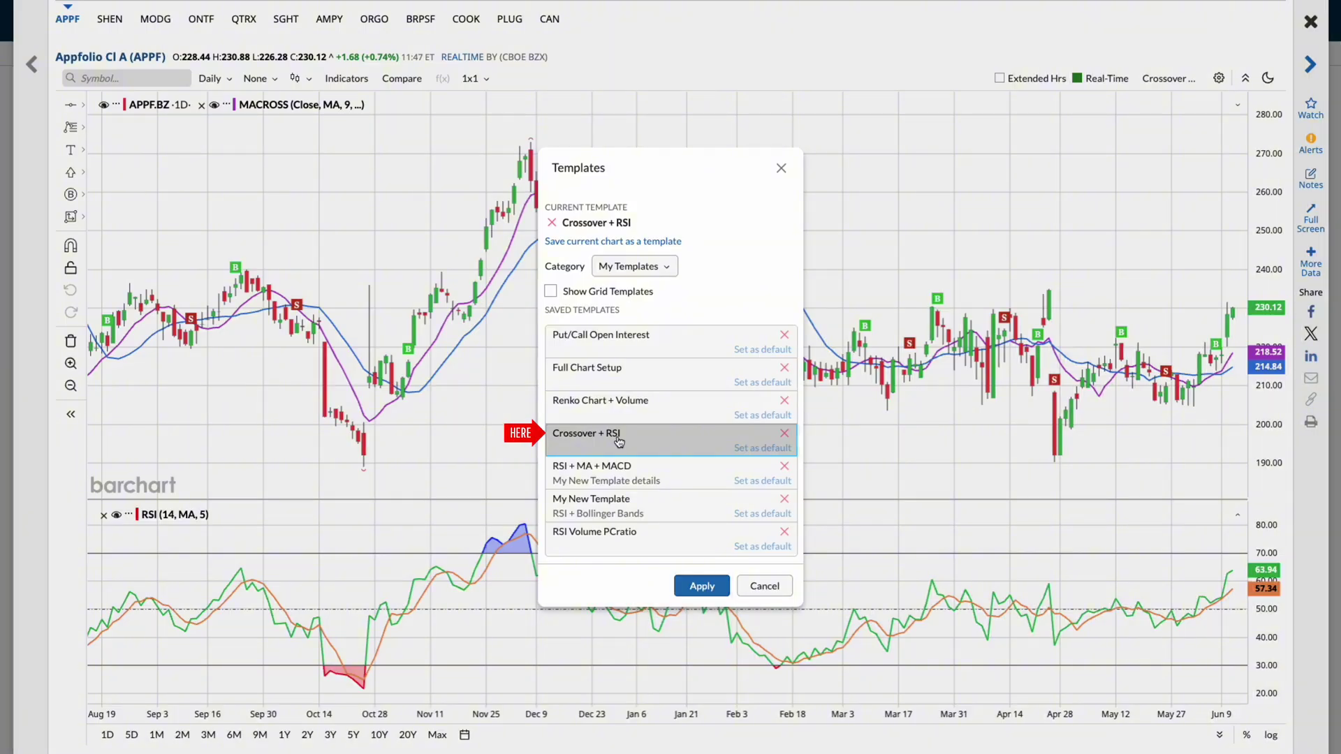
pyautogui.click(704, 585)
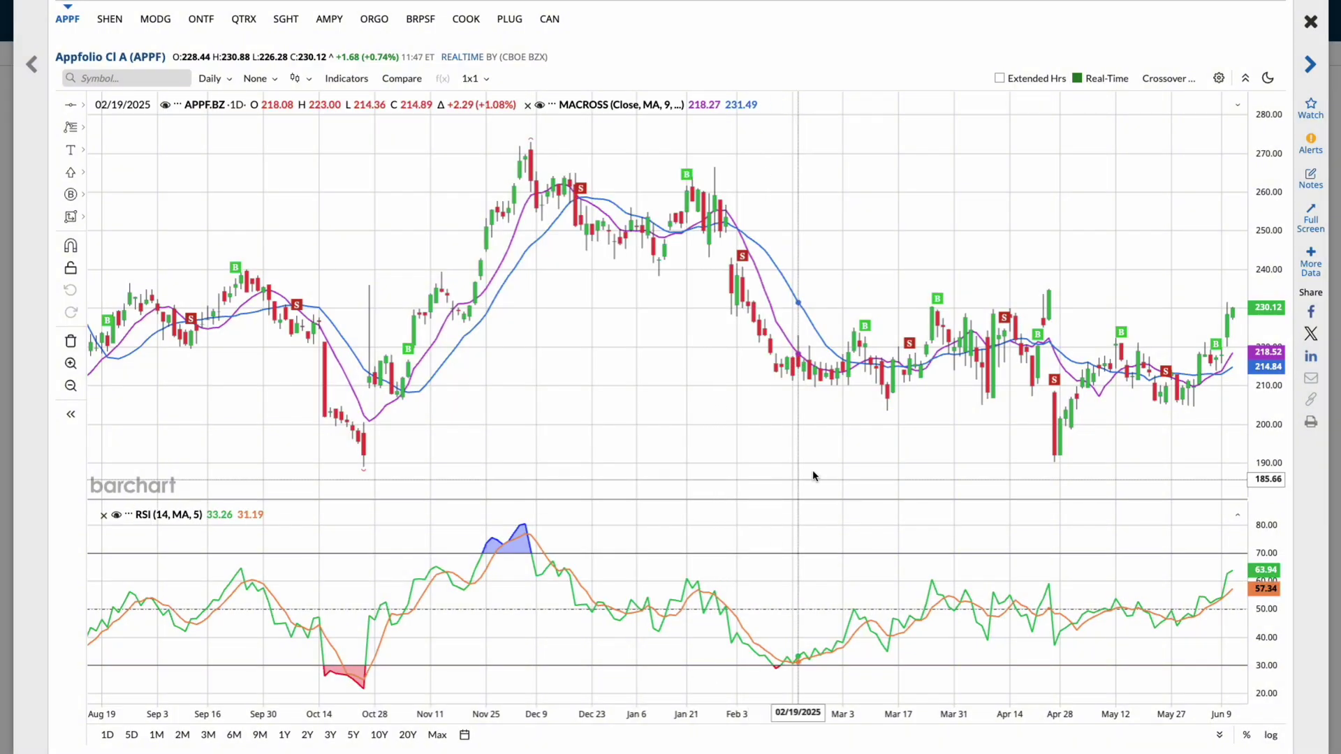
pyautogui.hscroll(5, 814, 477)
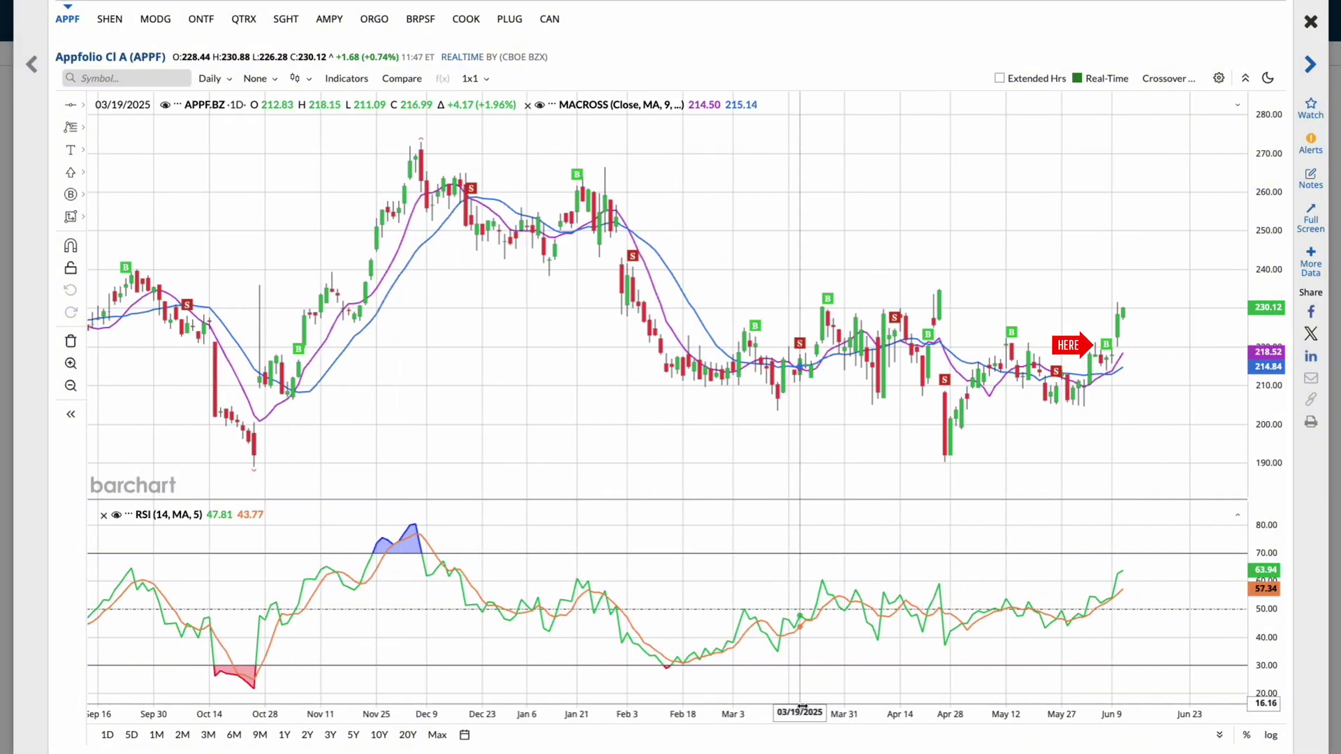
# Check the APPF chart over a longer period, go on to the SHEN and ONTF Flipcharts, and leave space after ONTF's latest bars.
pyautogui.scroll(-5, 802, 707)
pyautogui.moveTo(853, 404); pyautogui.dragTo(640, 405)
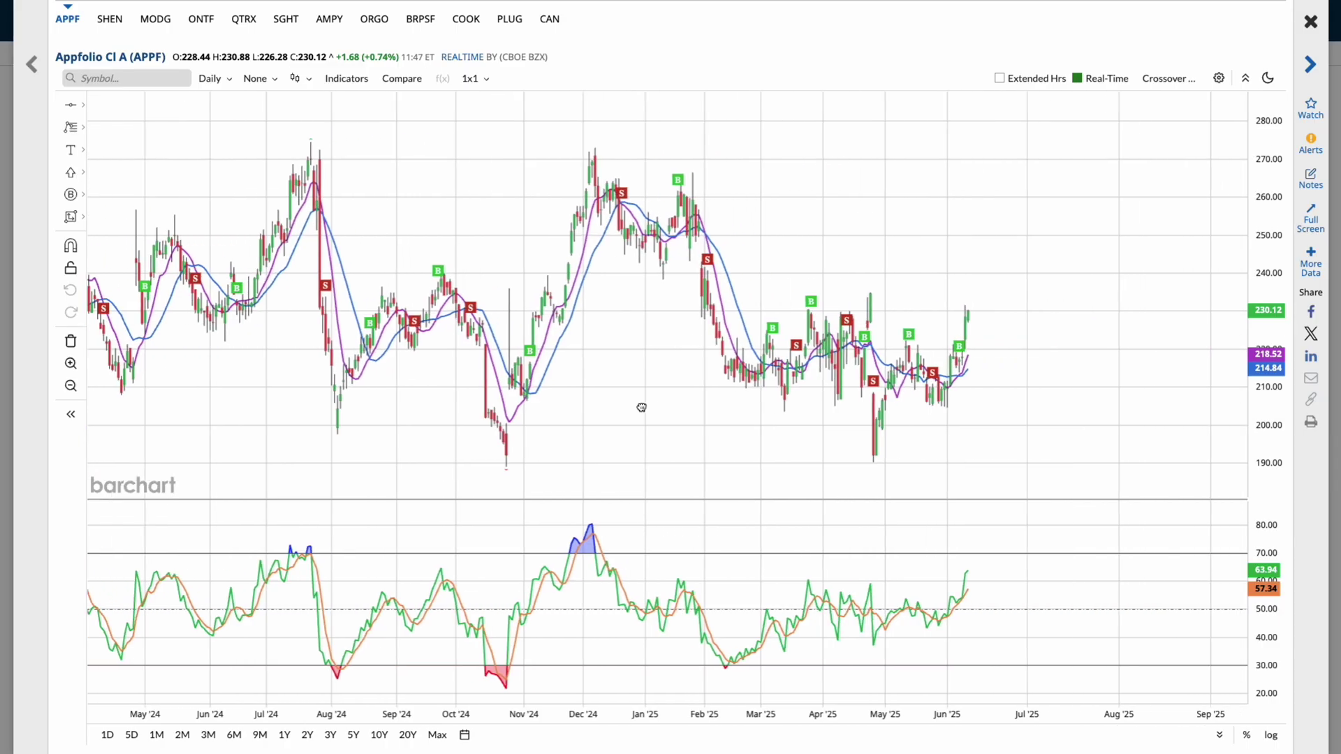
pyautogui.click(1312, 66)
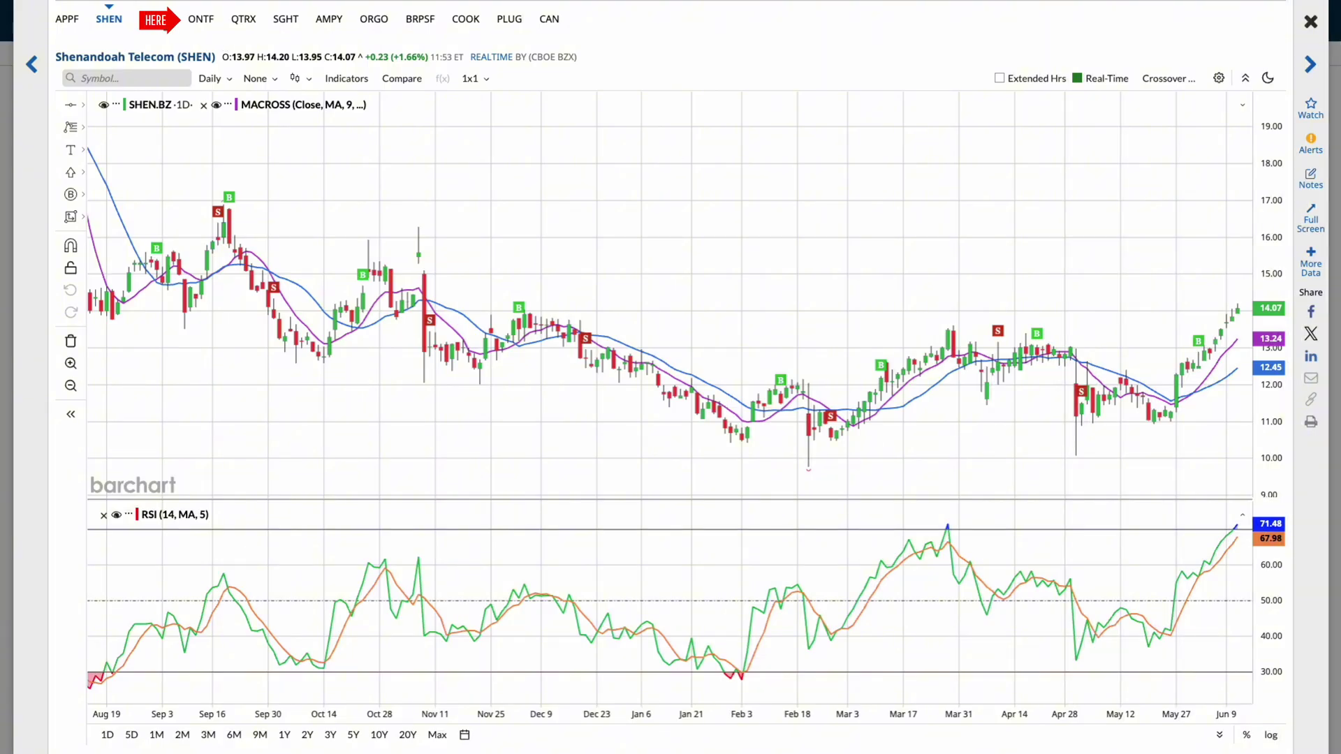
pyautogui.click(201, 21)
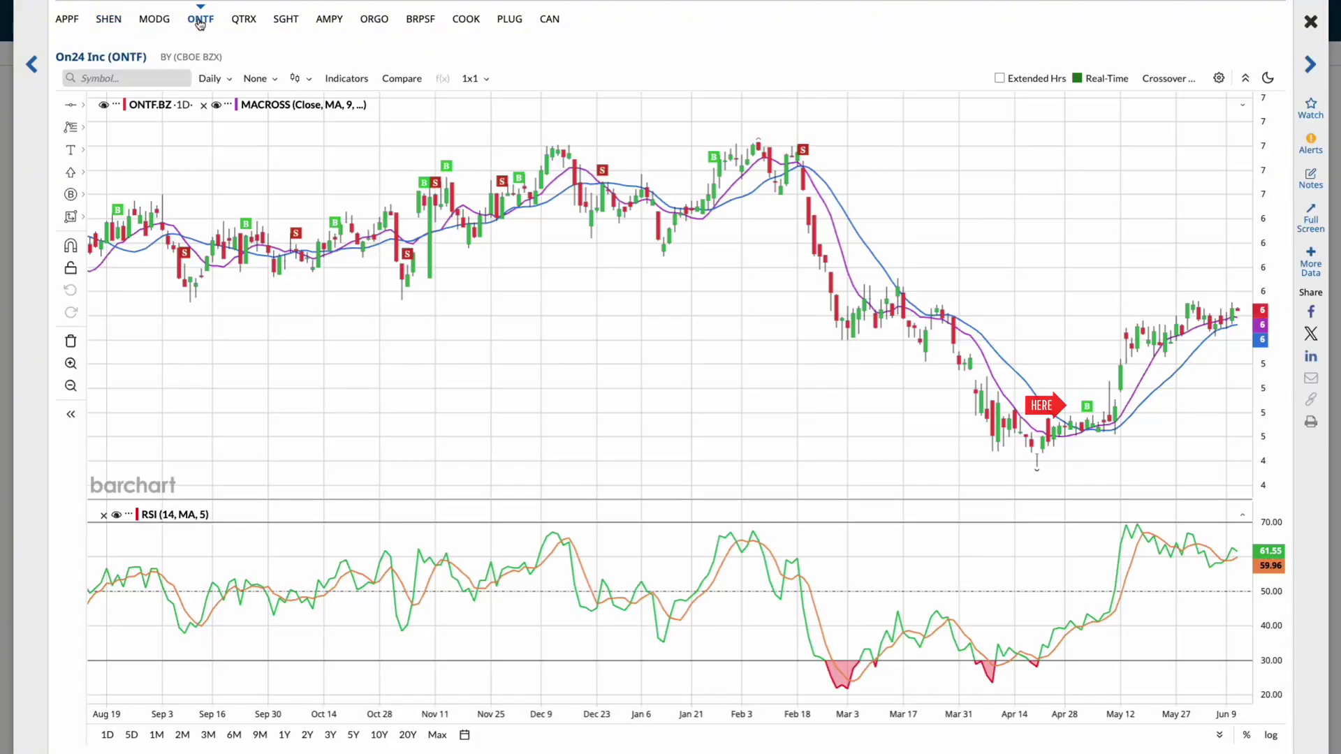
pyautogui.moveTo(920, 279); pyautogui.dragTo(725, 275)
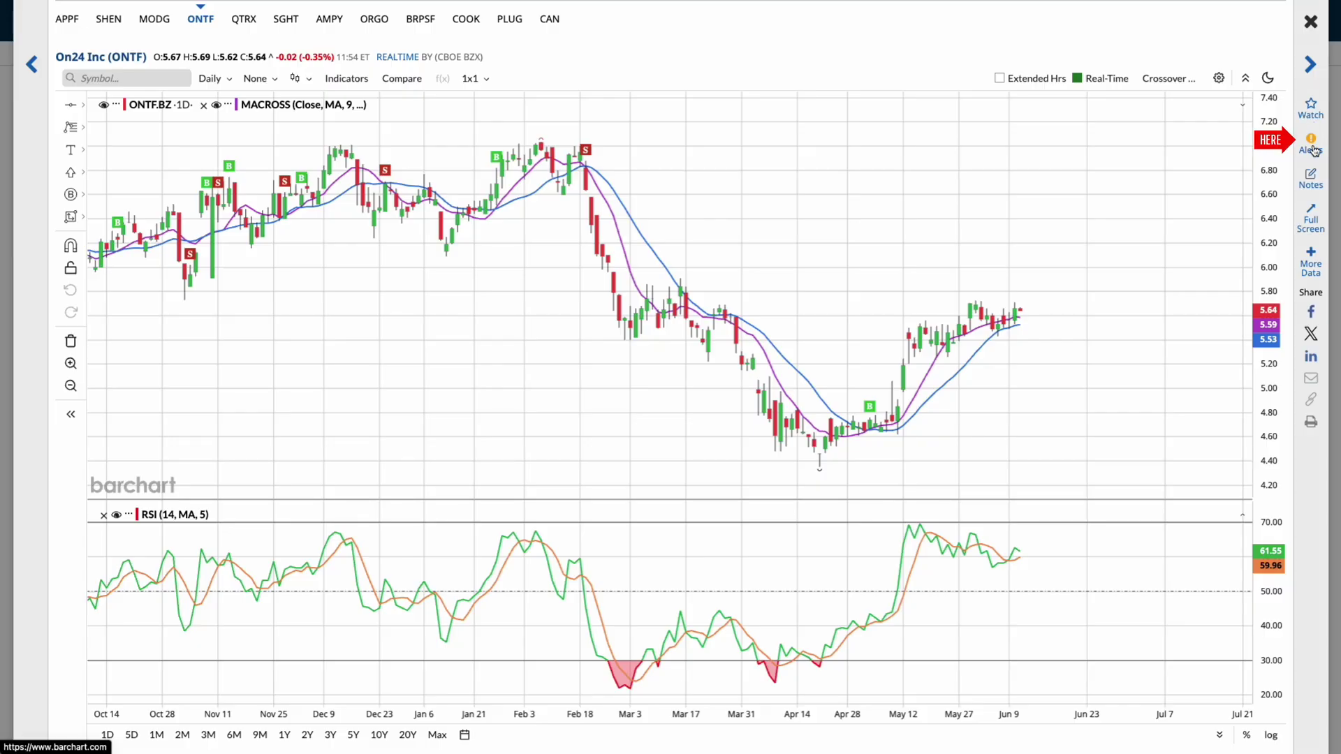
# Review ONTF's additional data, covering its quote, performance, news, options and company profile, and return to its chart.
pyautogui.click(1320, 253)
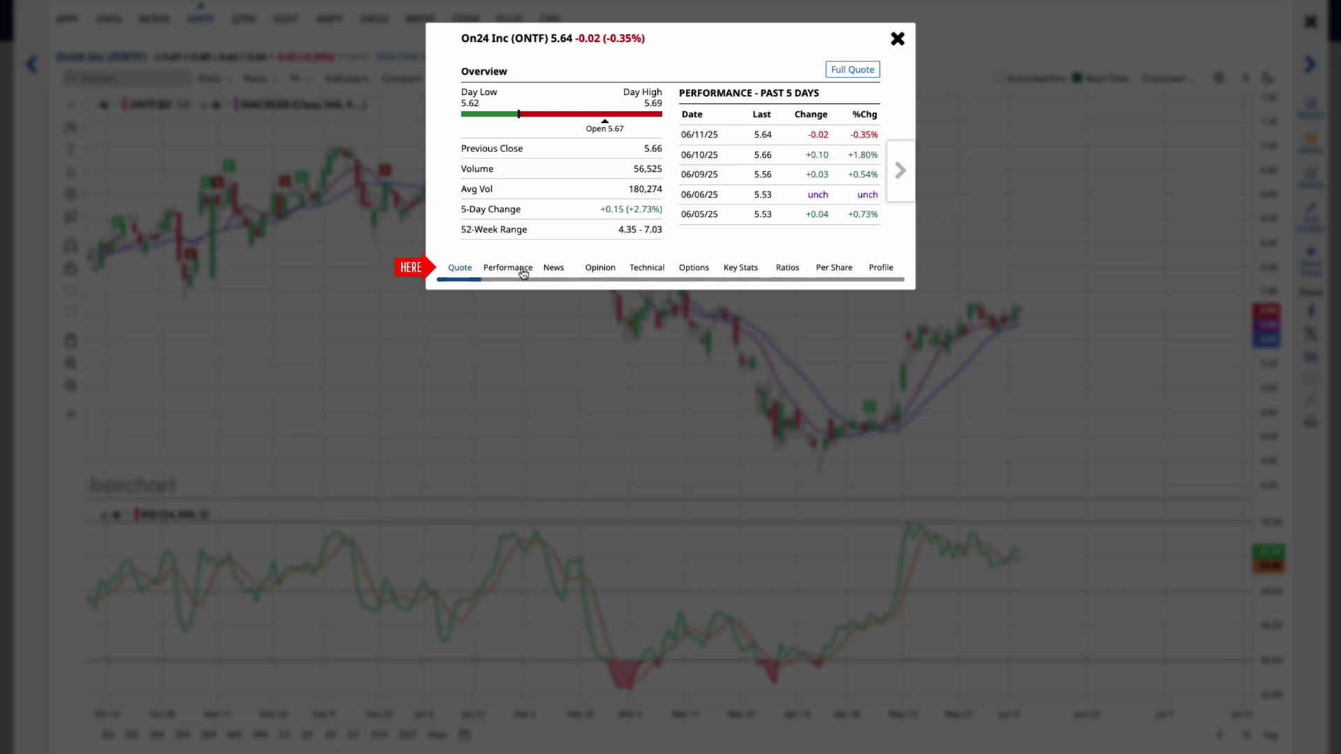
pyautogui.click(524, 271)
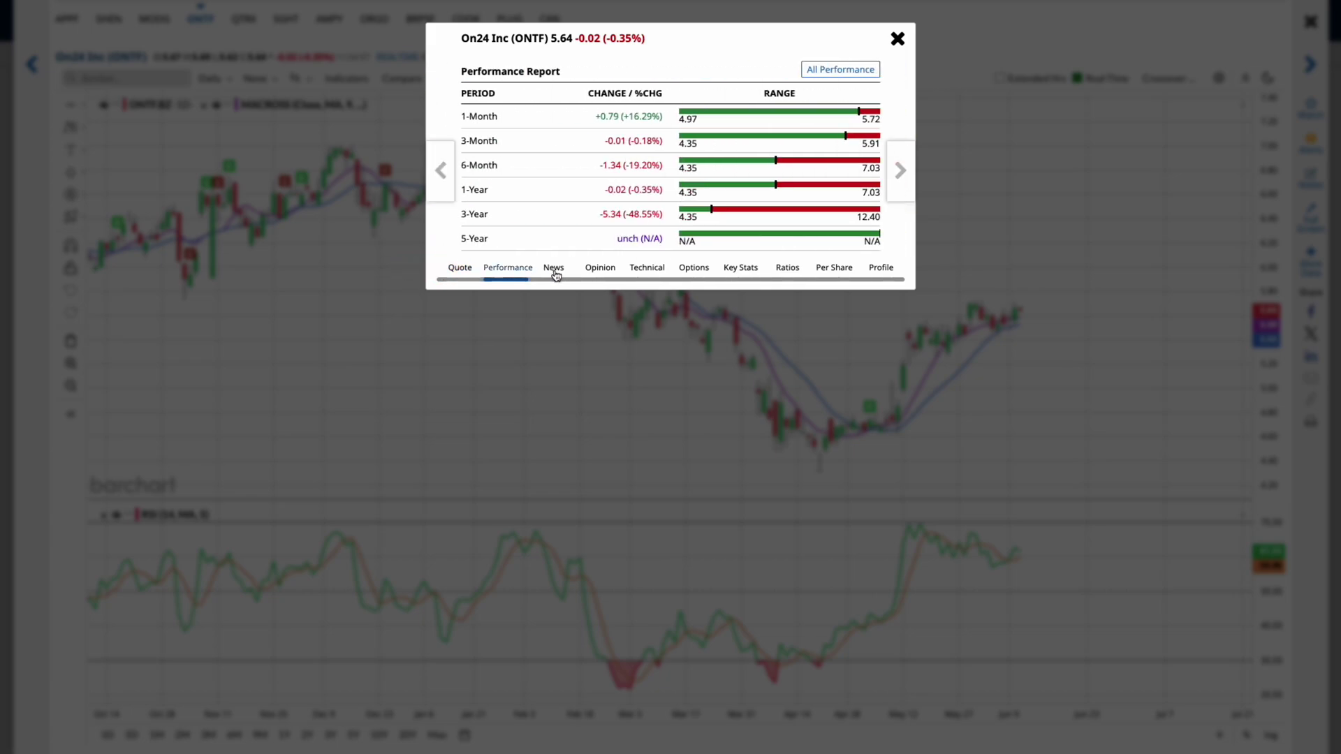
pyautogui.click(554, 271)
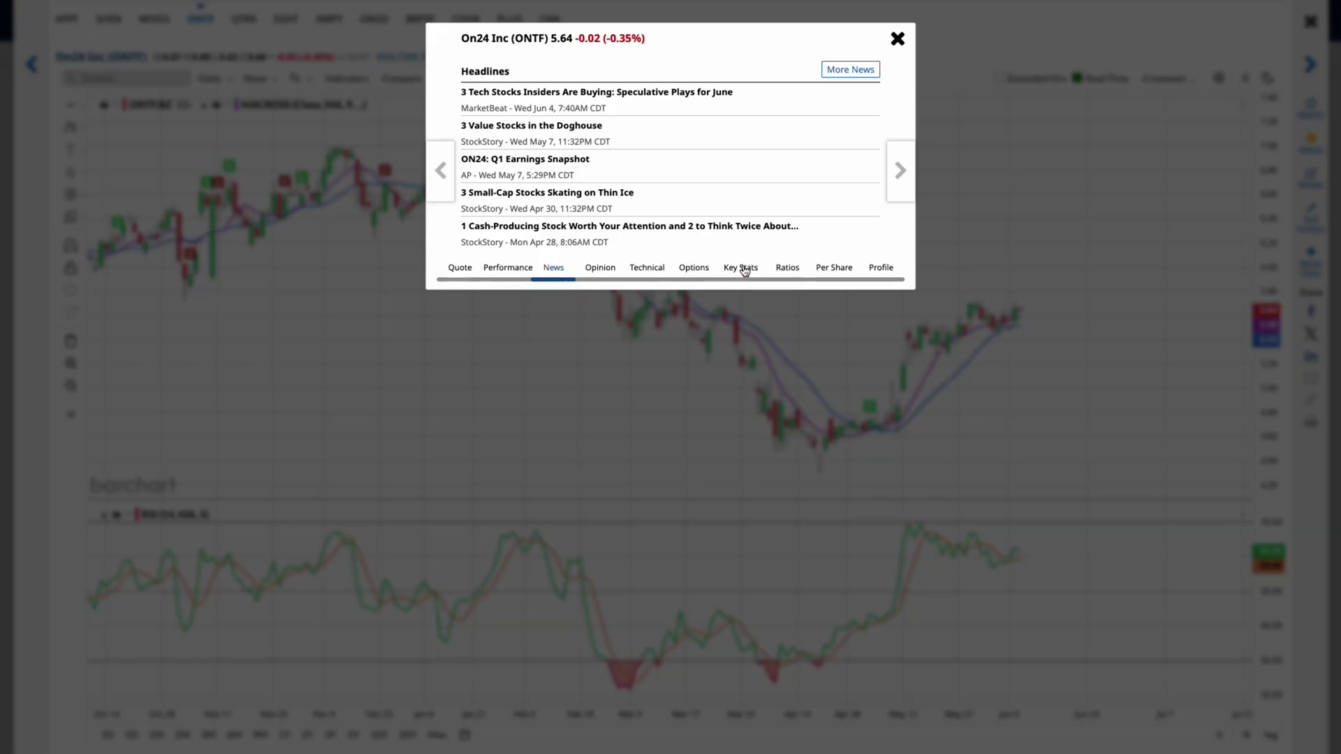
pyautogui.click(707, 272)
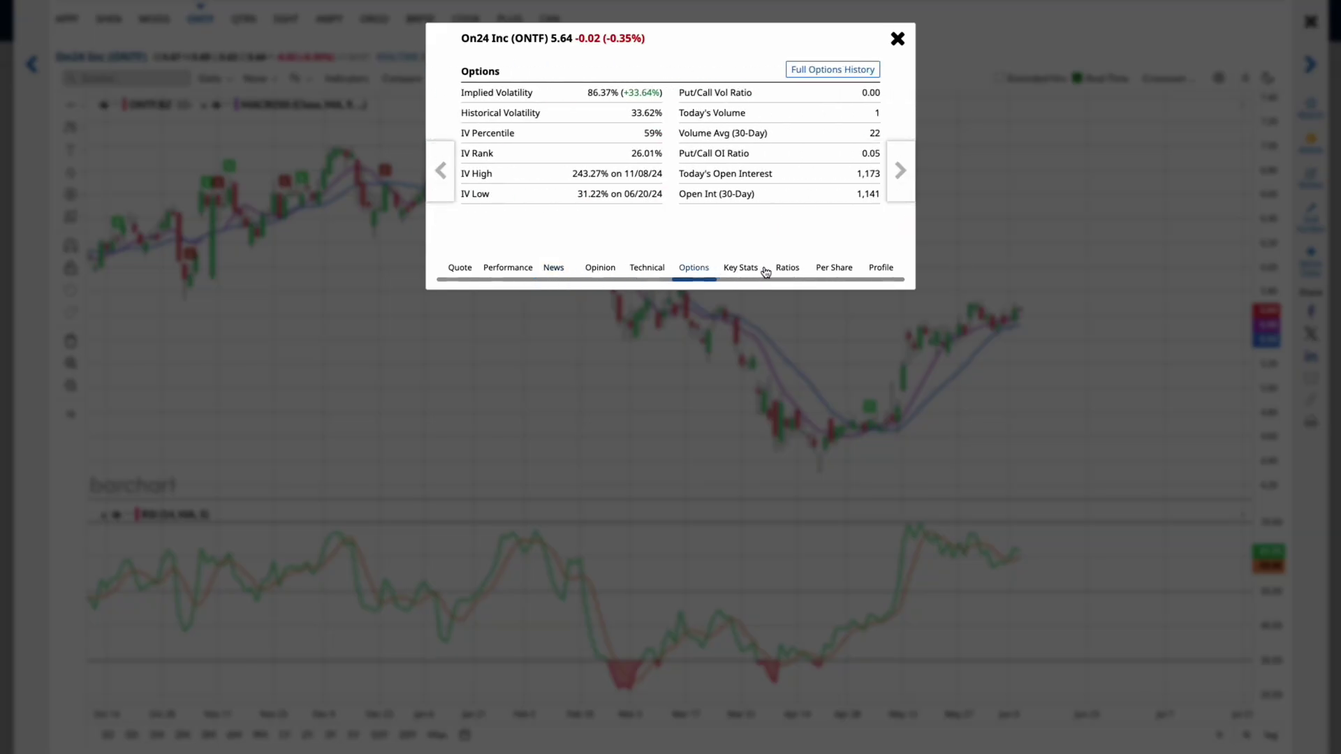
pyautogui.click(867, 271)
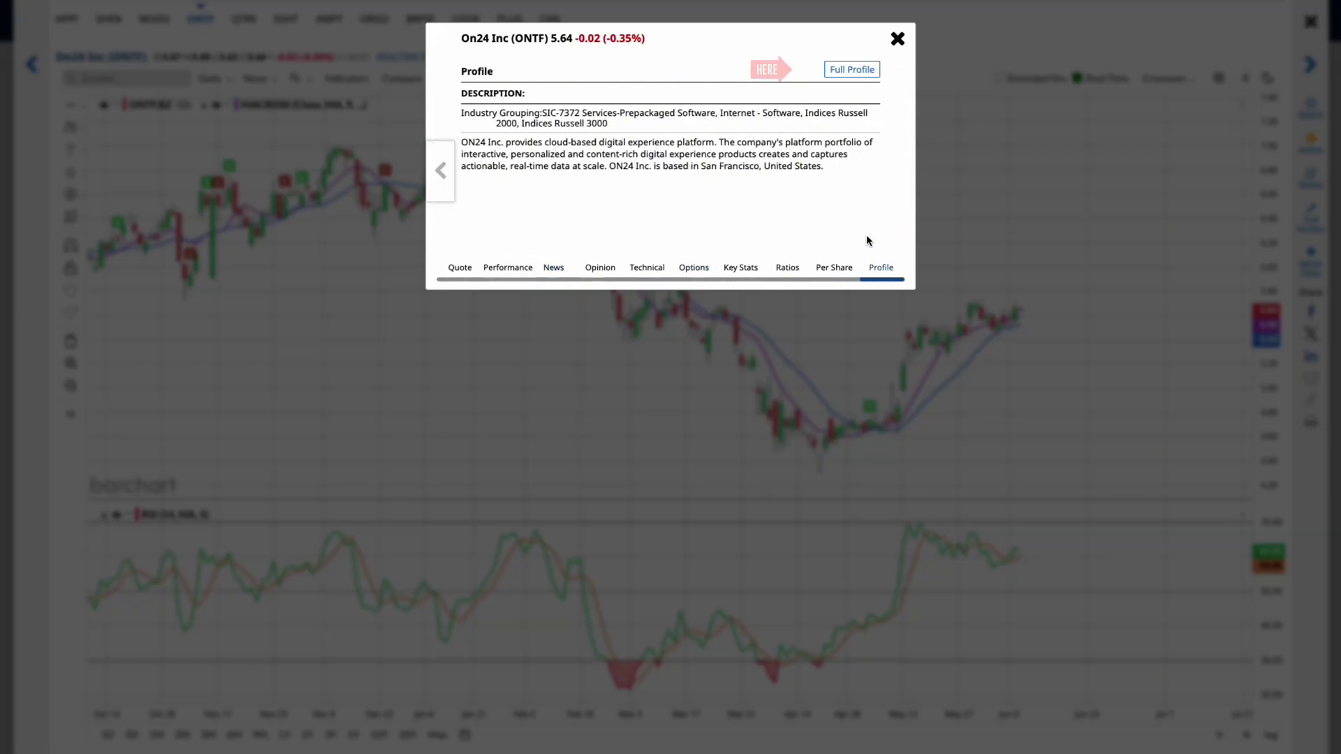
pyautogui.click(897, 40)
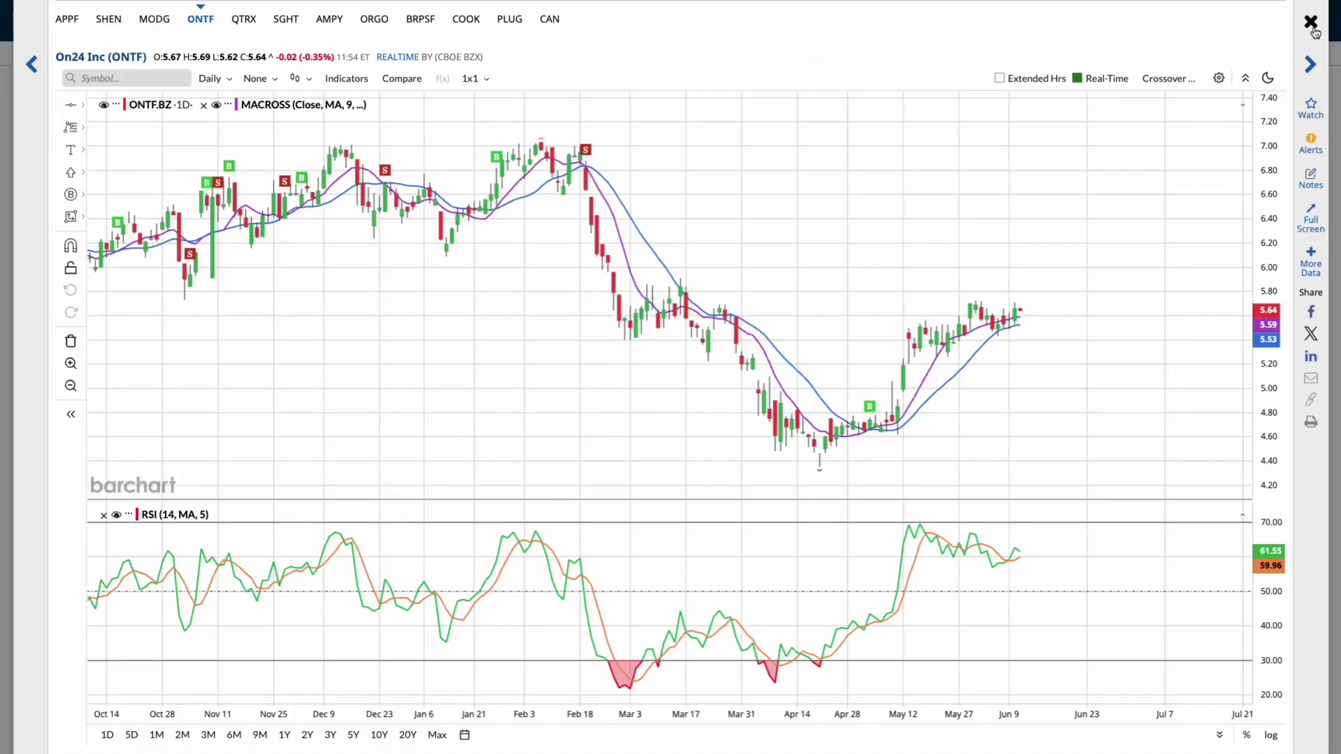
# Leave the Flipcharts for the Politician Insider Trading page and set its 60-day chart to All Transaction Sizes.
pyautogui.click(1312, 23)
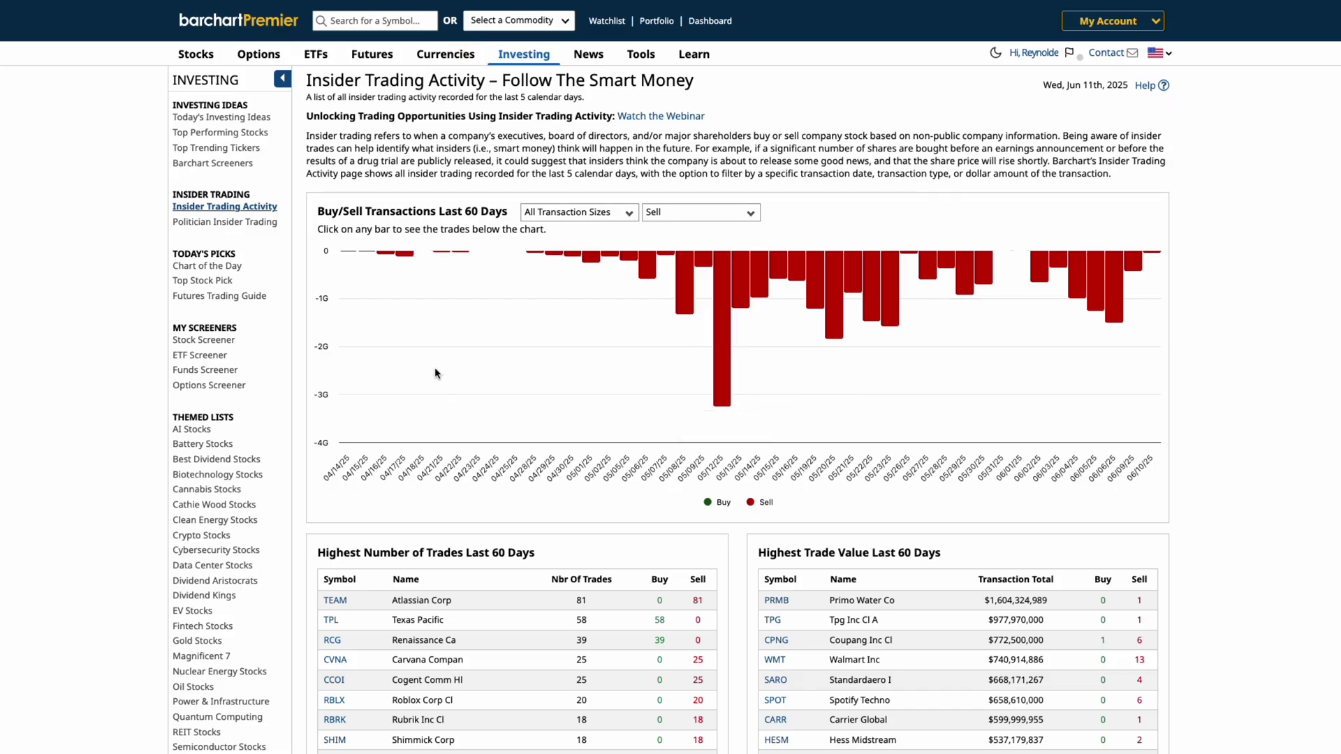
pyautogui.click(263, 223)
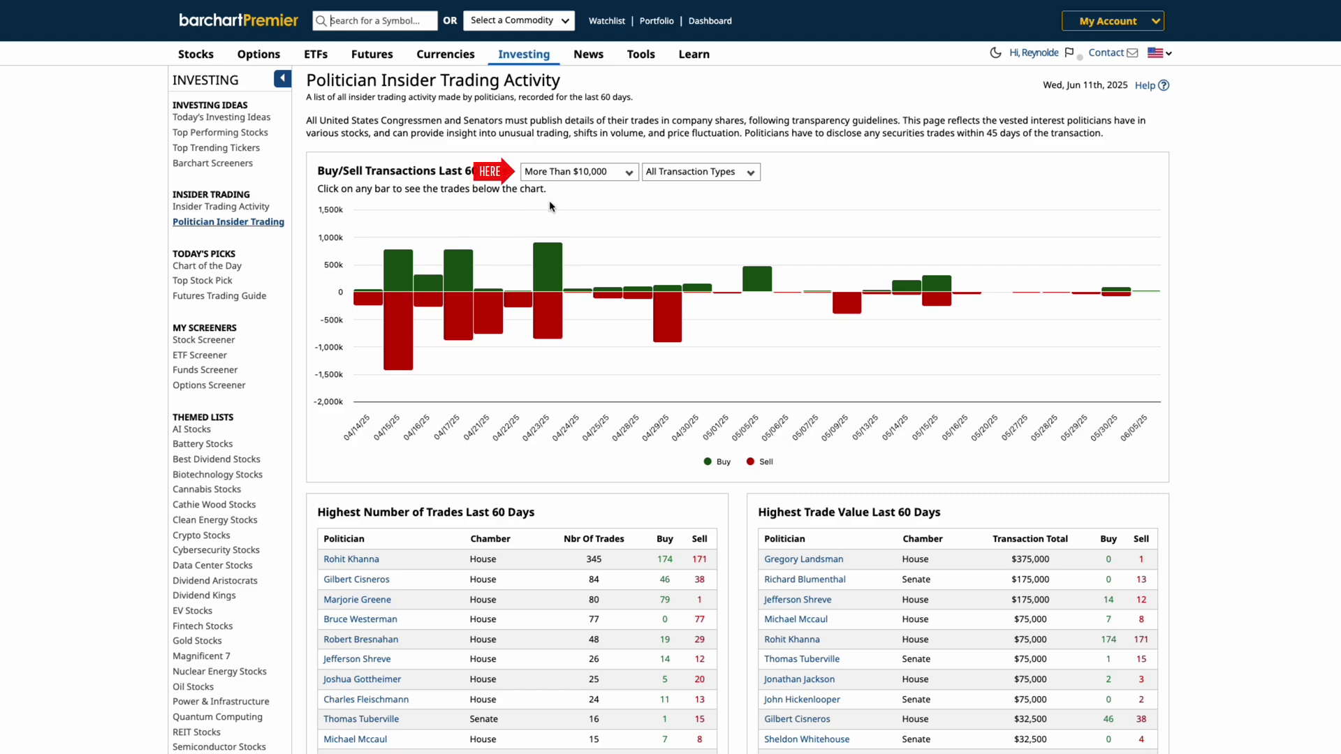
pyautogui.click(576, 181)
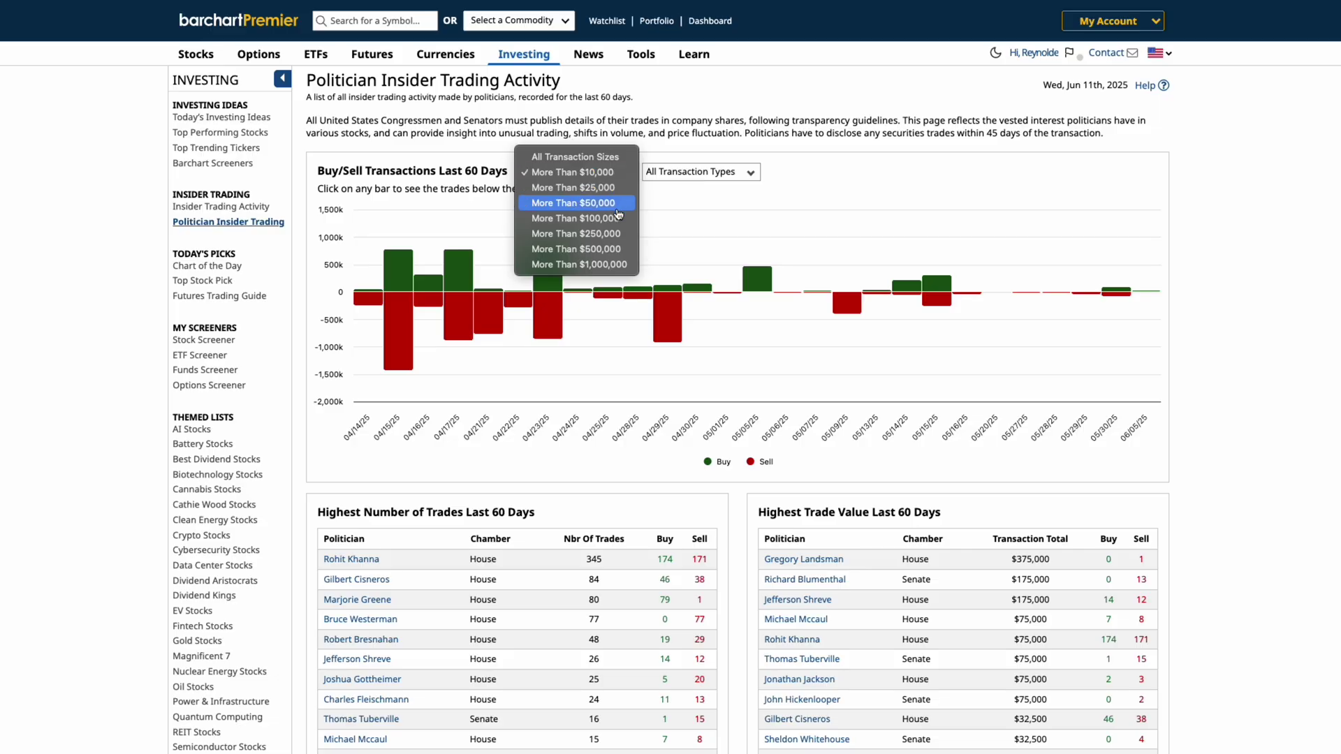
pyautogui.click(575, 156)
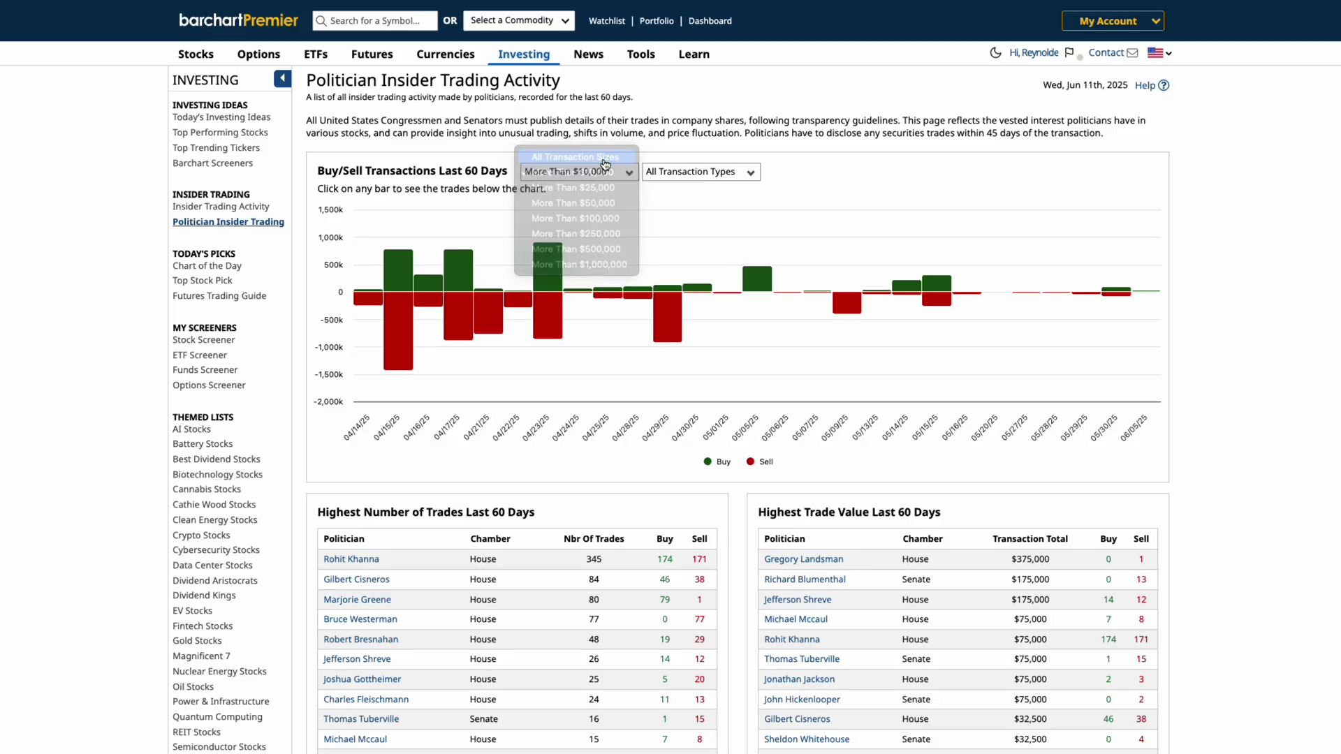
# Filter the politicians' 60-day transactions chart by Sell and check the 04/15/25 bar, switch to Buy and check the 04/23/25 bar.
pyautogui.click(652, 171)
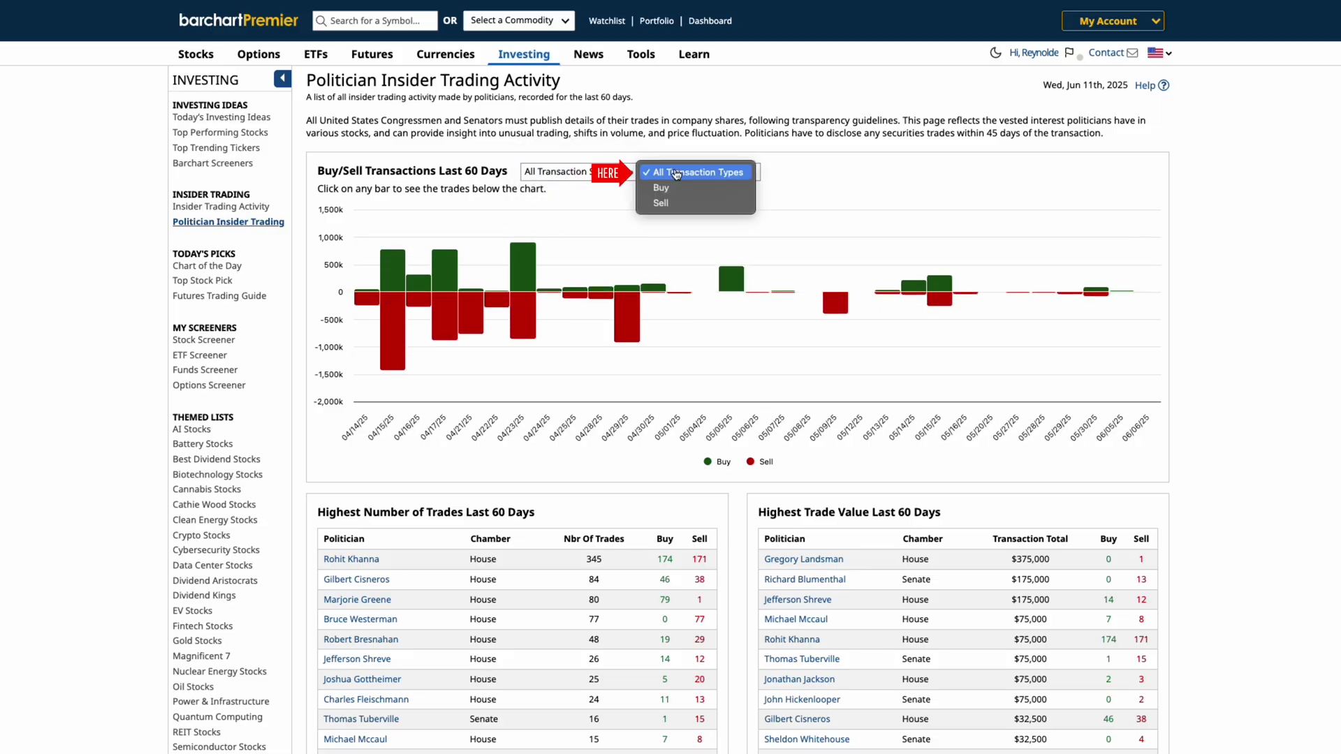
pyautogui.click(681, 202)
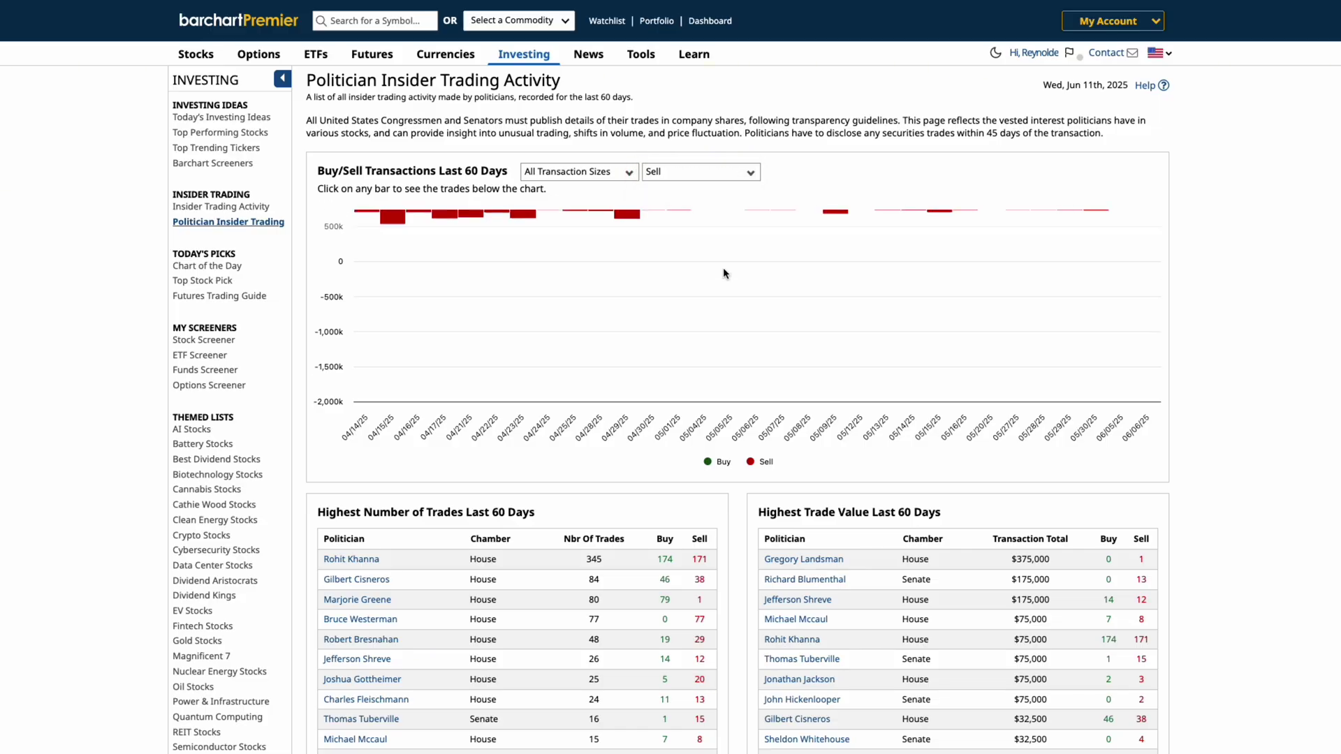
pyautogui.moveTo(398, 324)
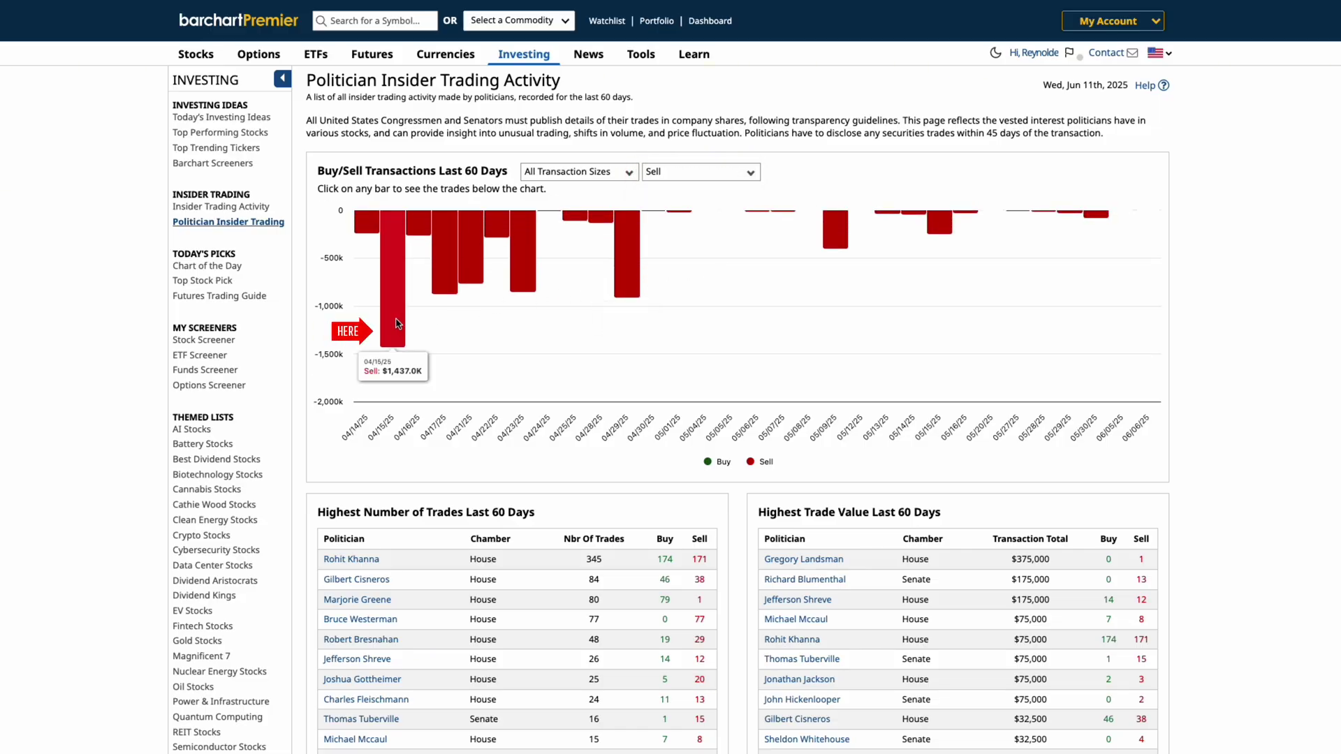
pyautogui.click(713, 180)
pyautogui.click(710, 158)
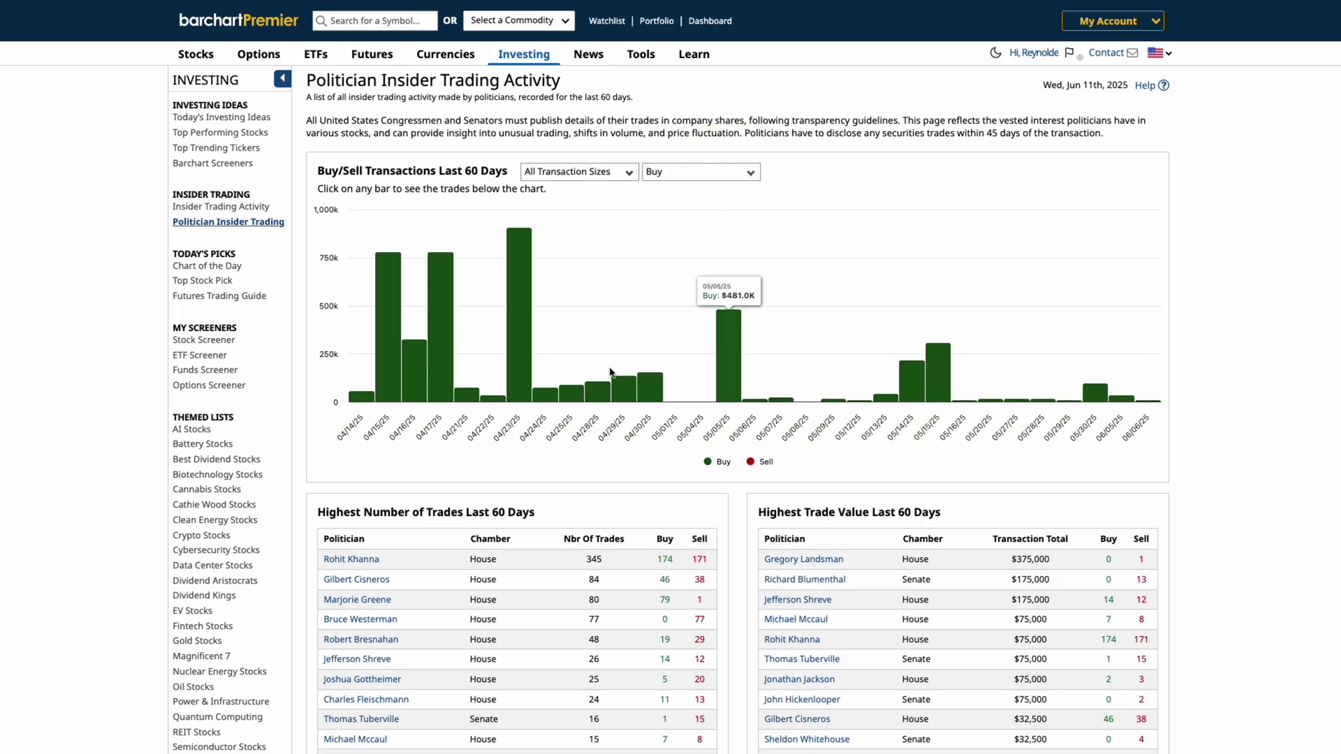
pyautogui.moveTo(526, 381)
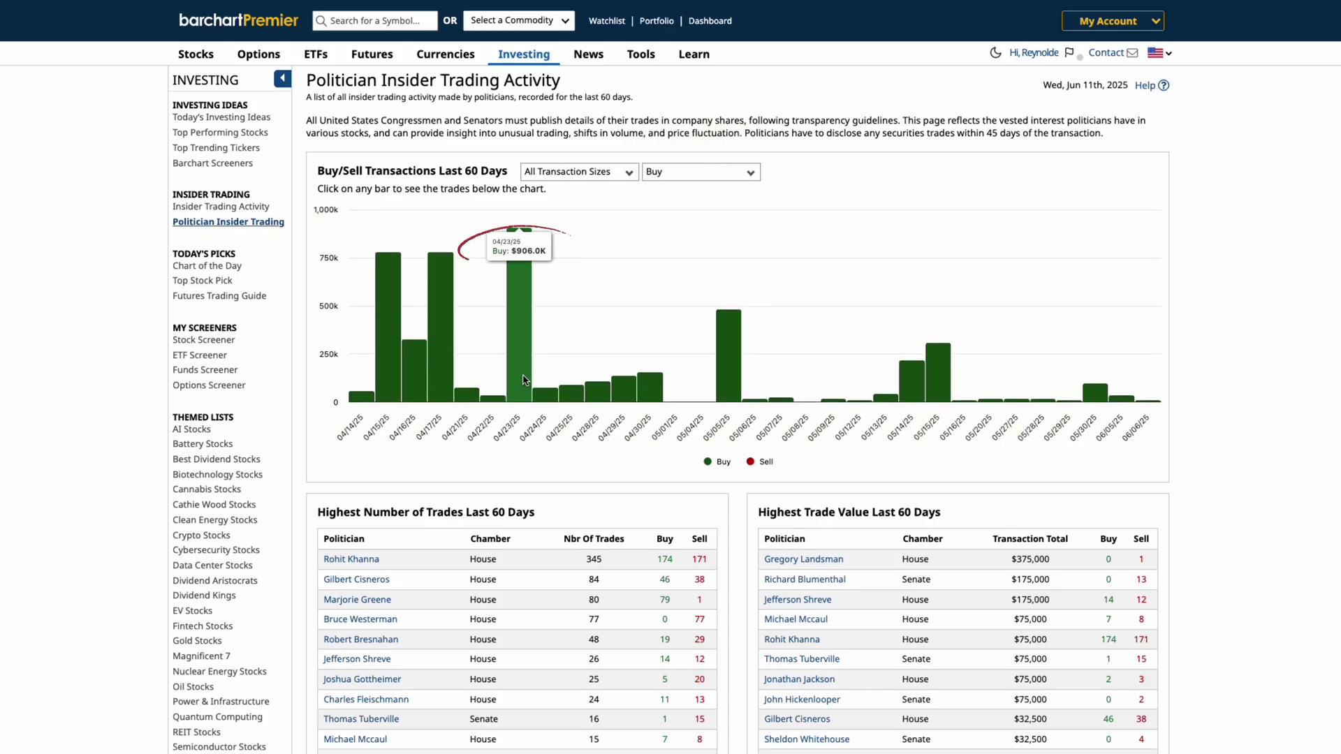
# Search the politician insider trades by the last name Khanna.
pyautogui.scroll(-5, 656, 415)
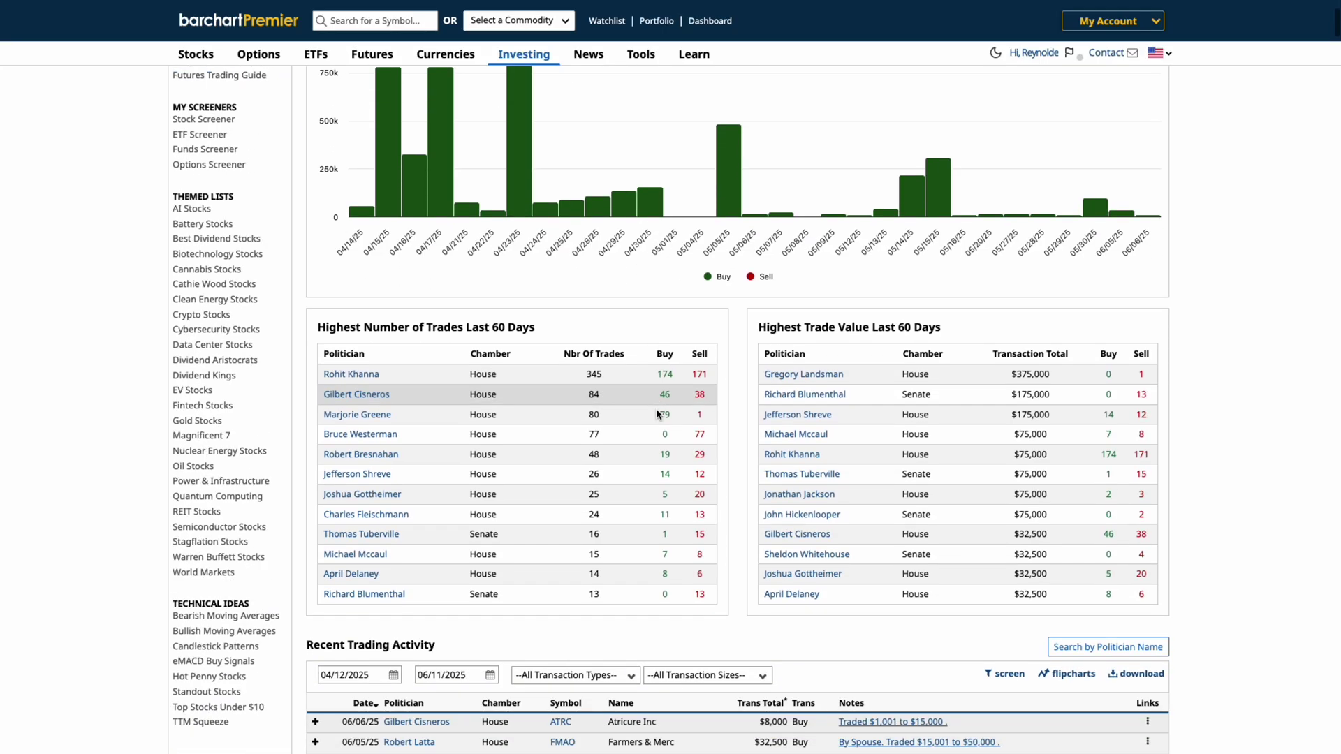
pyautogui.scroll(-1, 660, 413)
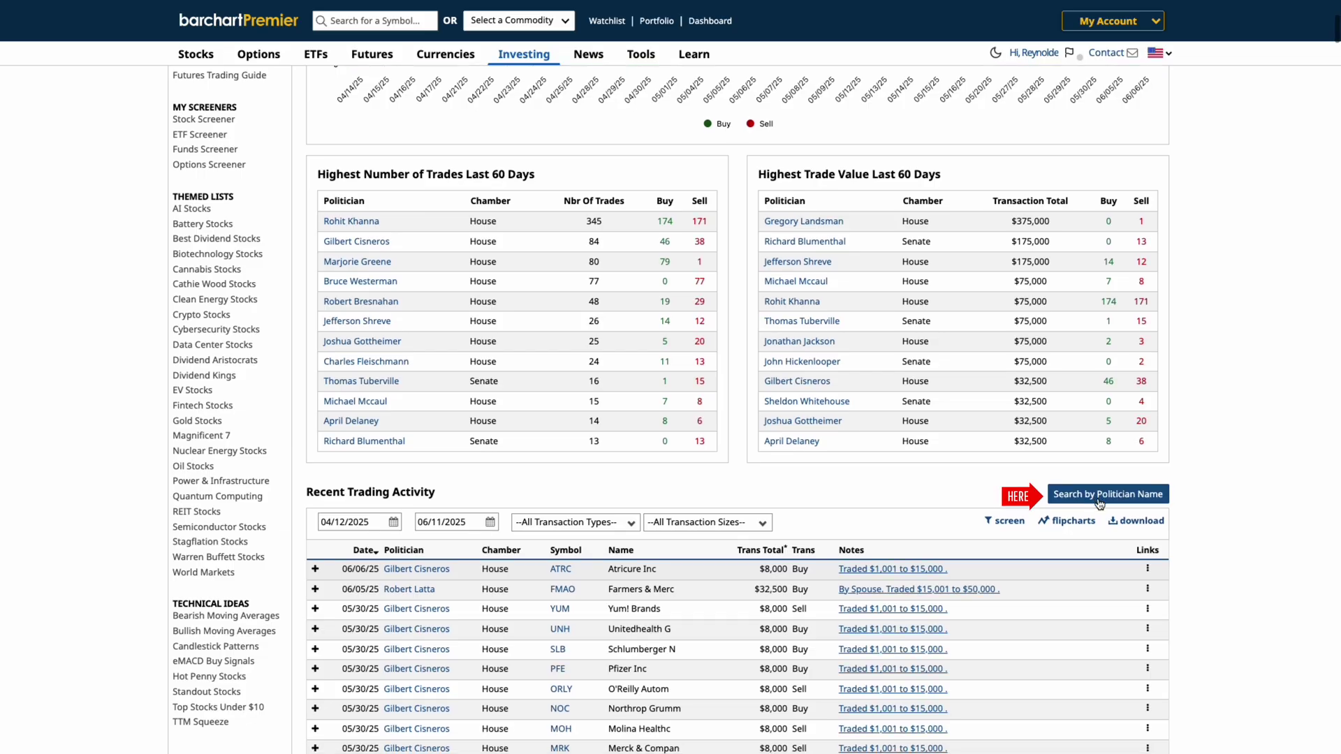
pyautogui.scroll(-1, 1098, 501)
pyautogui.click(1102, 488)
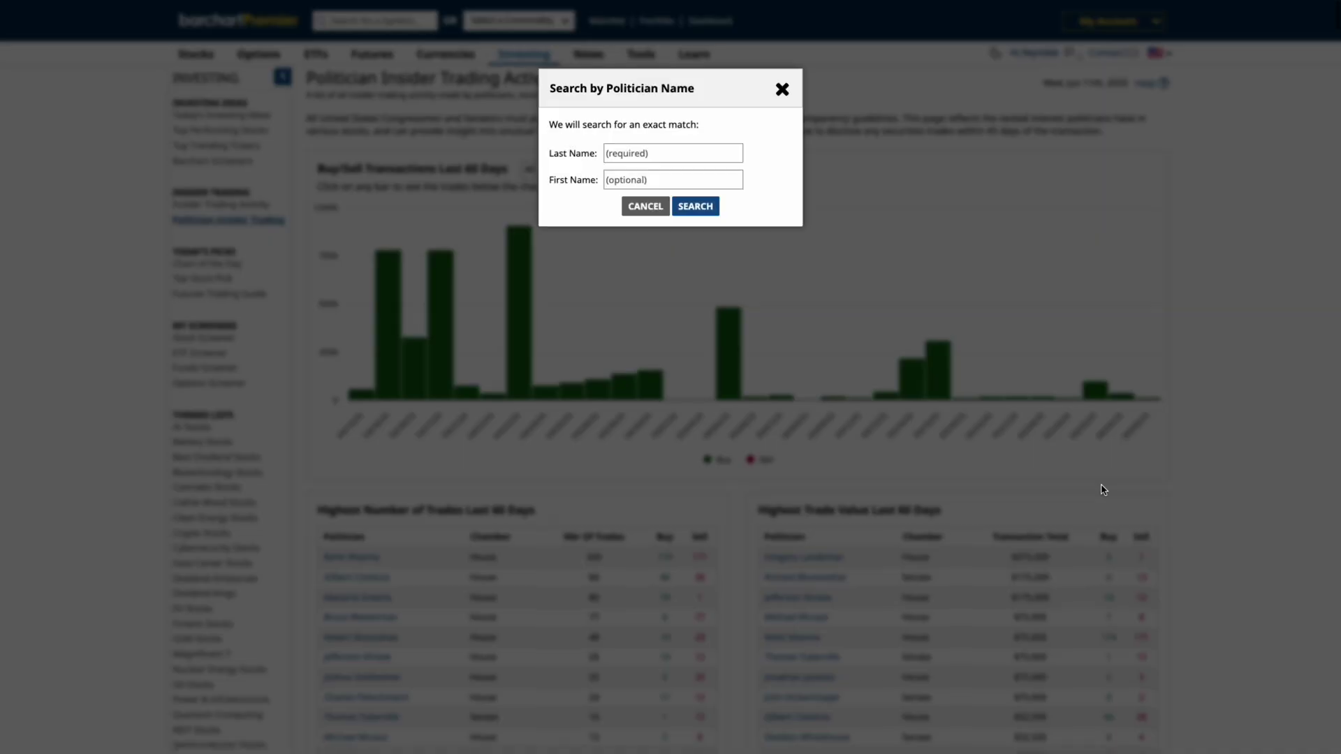
pyautogui.click(668, 156)
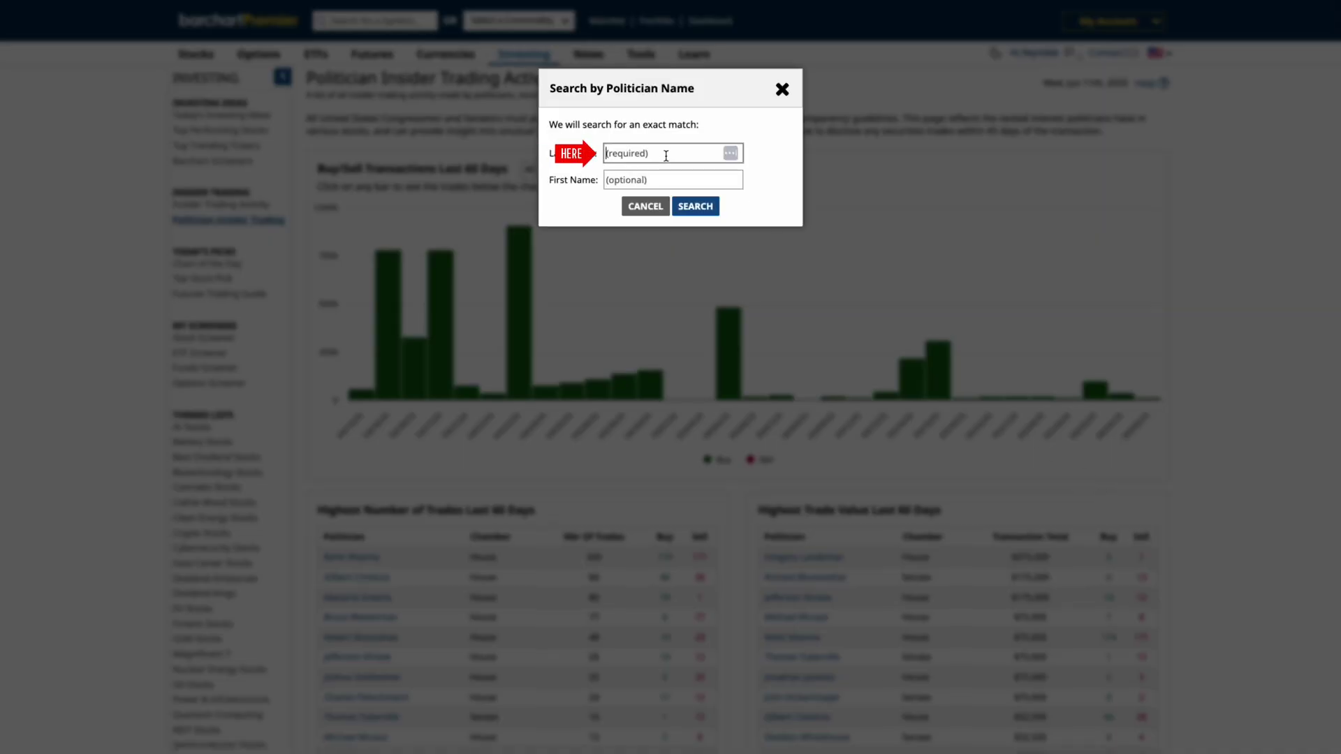
pyautogui.write('Khanna')
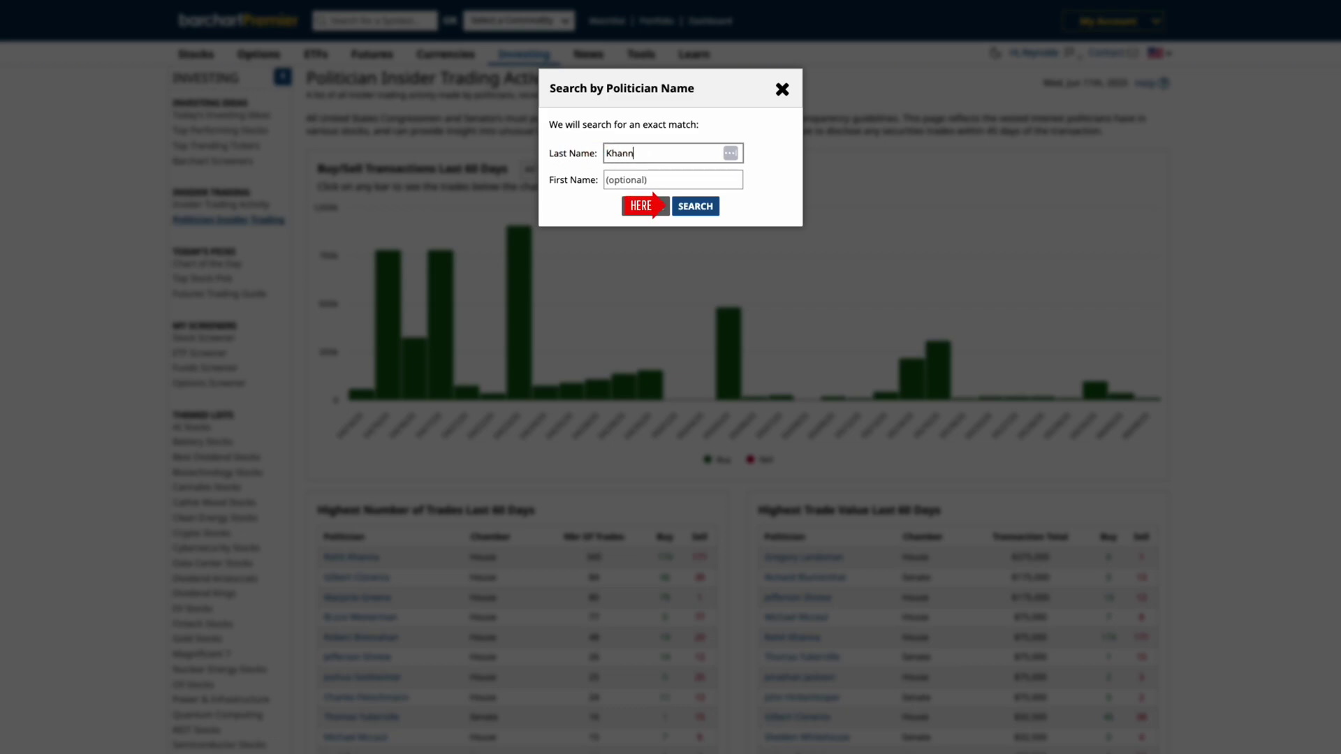
pyautogui.click(691, 207)
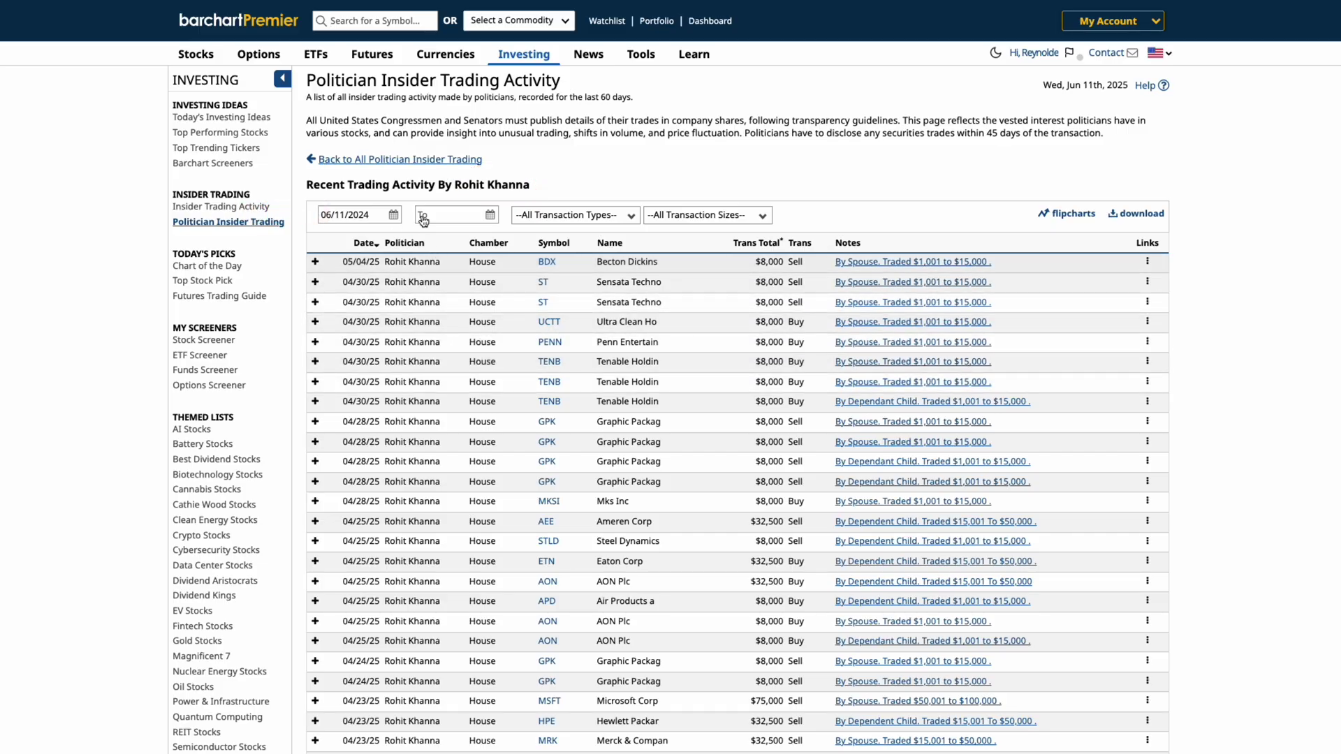
# Filter Khanna's recent trading activity to Buy transactions of More Than $25,000.
pyautogui.click(549, 218)
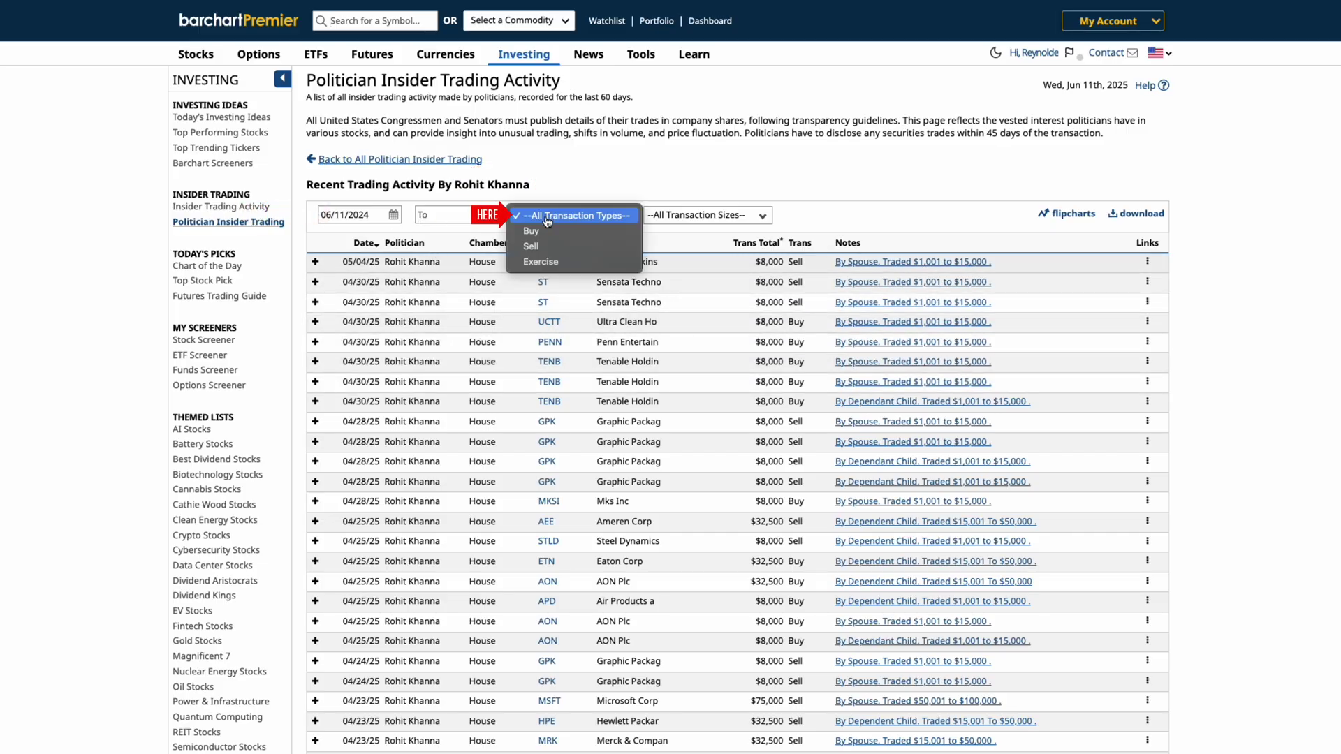
pyautogui.click(549, 231)
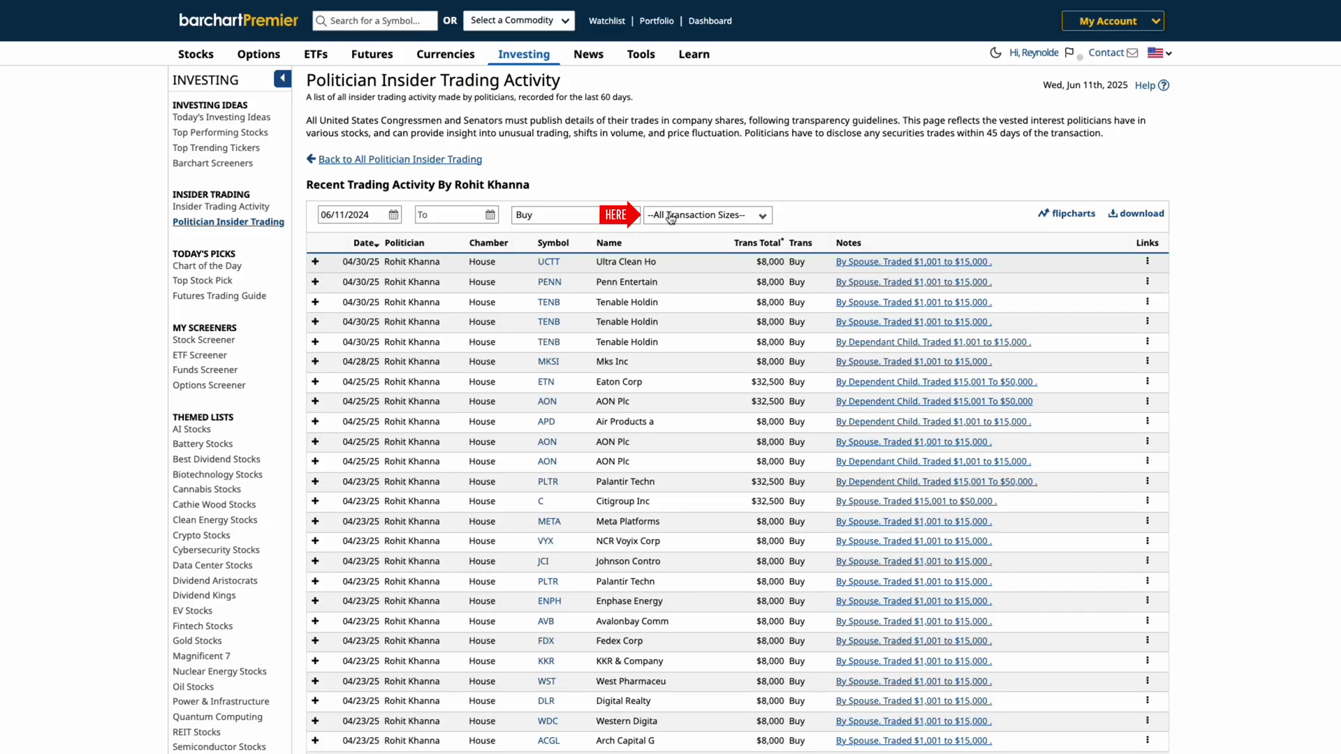
pyautogui.click(688, 215)
pyautogui.click(684, 246)
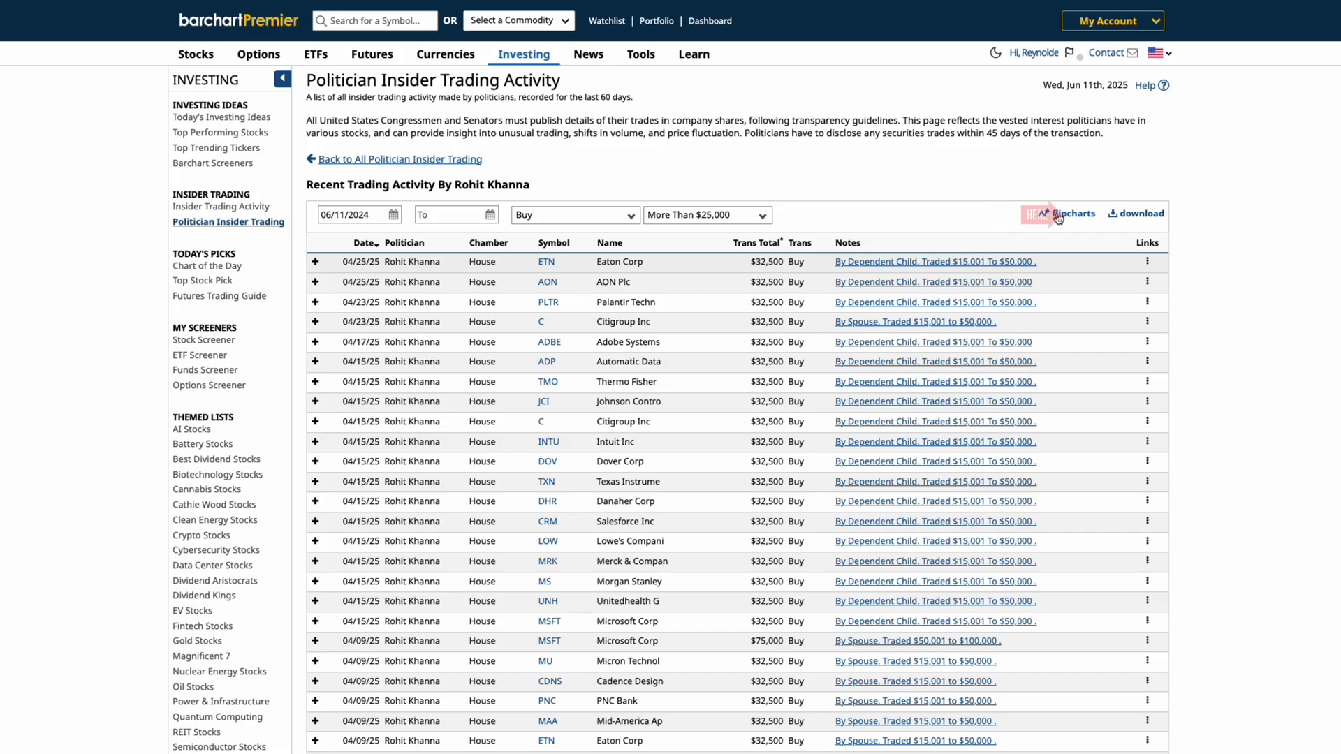
# Return to all politician insider trading and examine the Recent Trading Activity table with its transaction type and size filter options.
pyautogui.click(442, 160)
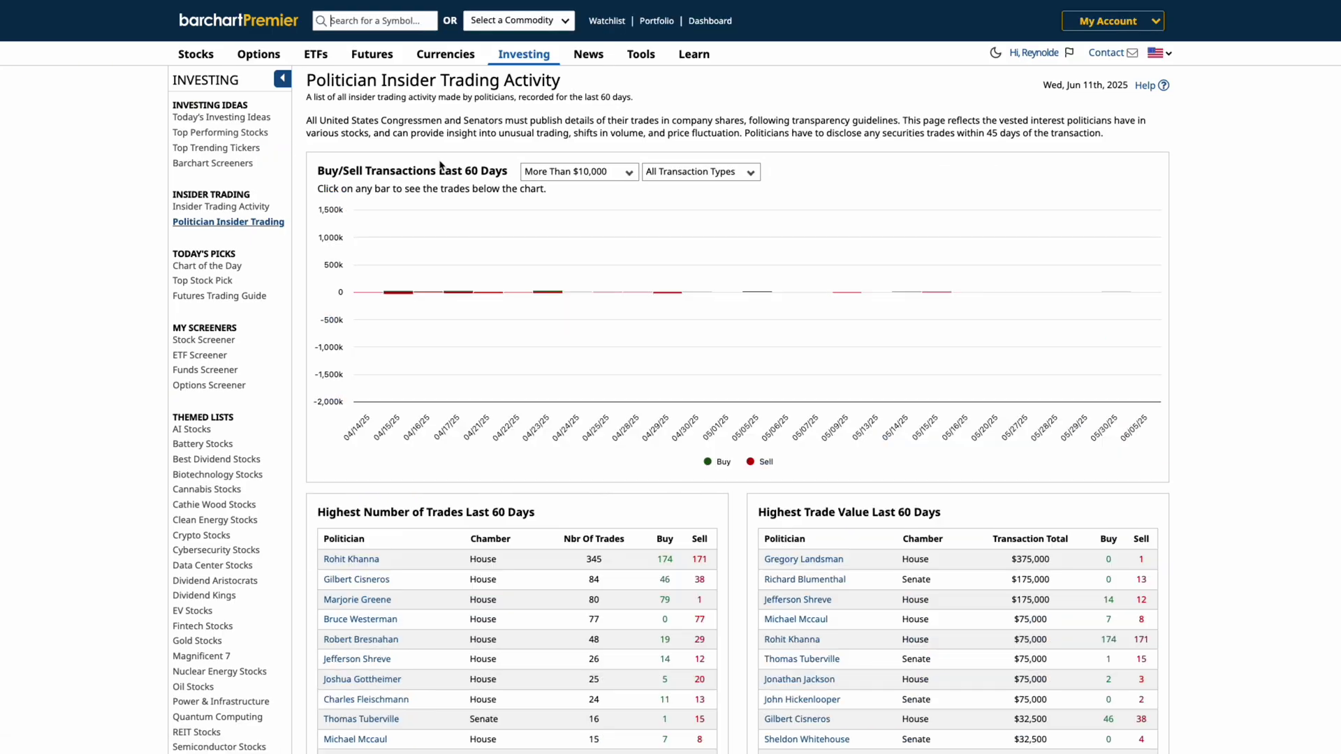
pyautogui.scroll(-6, 729, 440)
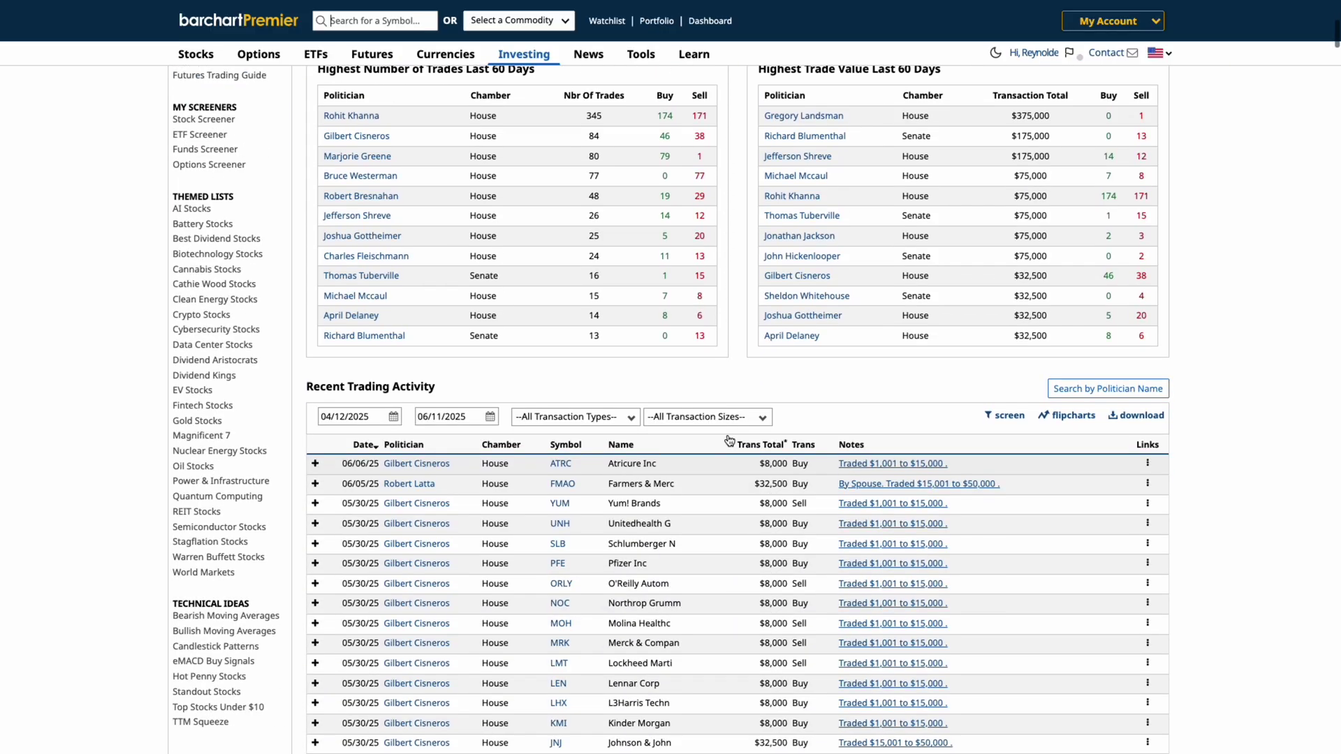
pyautogui.scroll(-4, 729, 440)
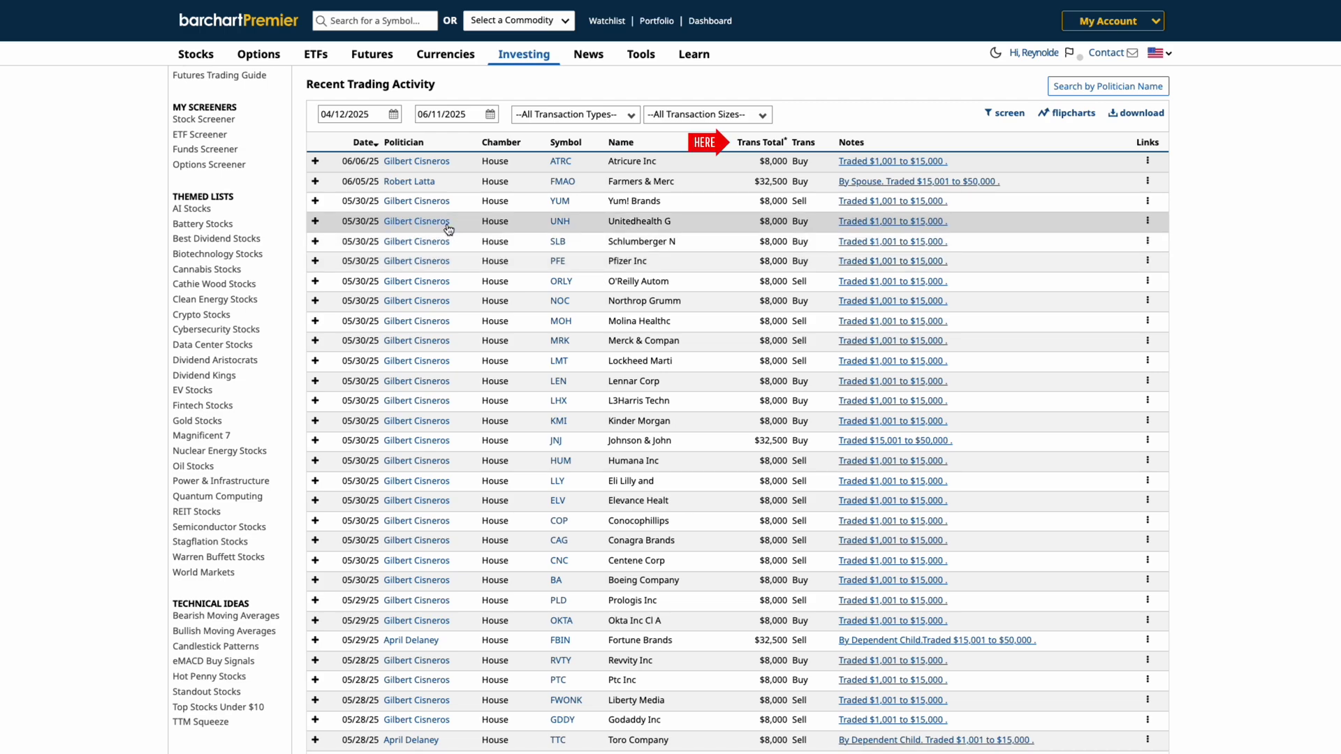
pyautogui.scroll(-1, 449, 228)
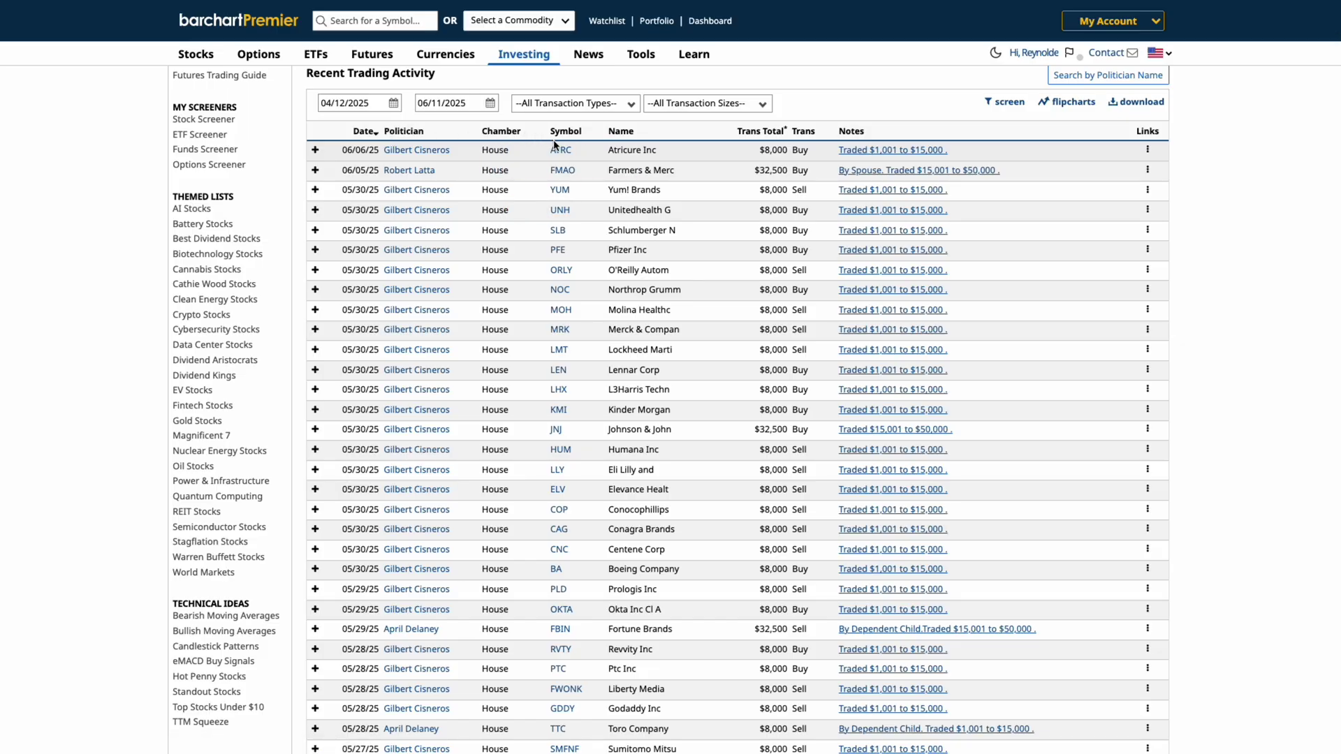
pyautogui.scroll(1, 573, 151)
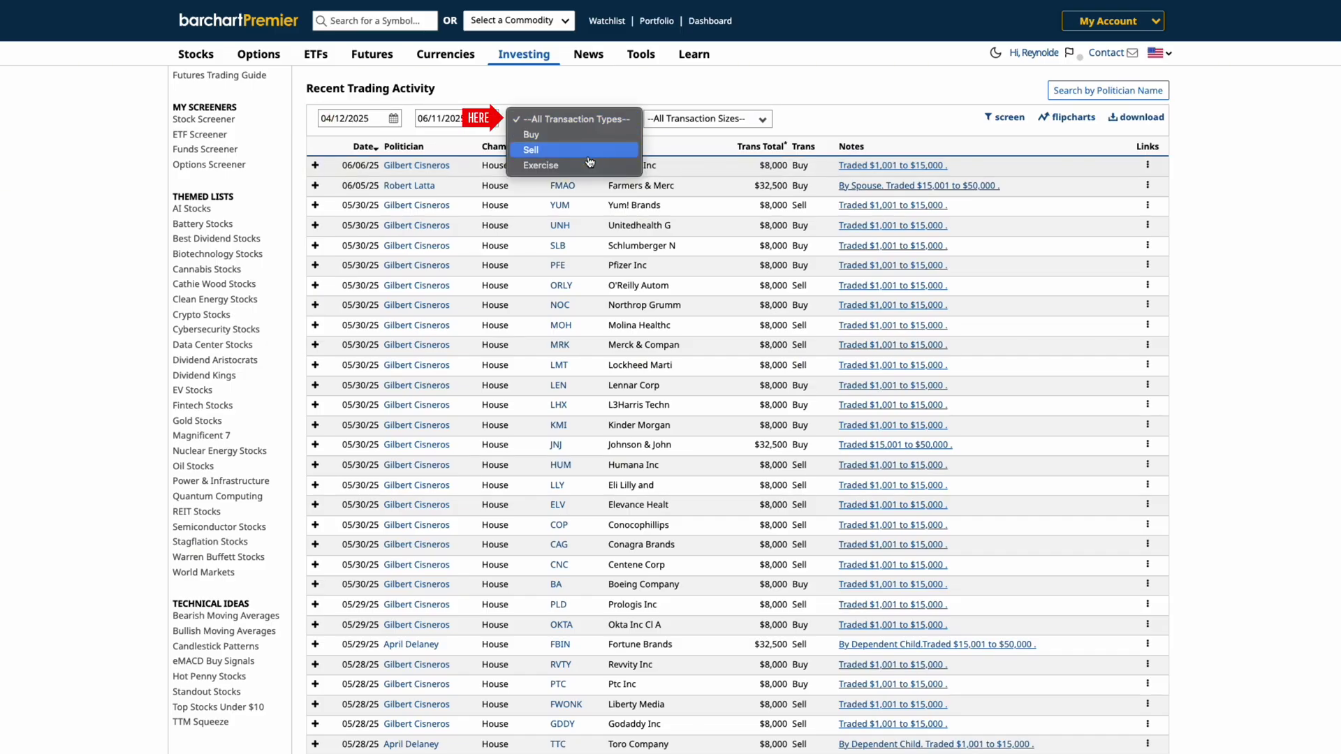
pyautogui.click(583, 119)
pyautogui.click(702, 119)
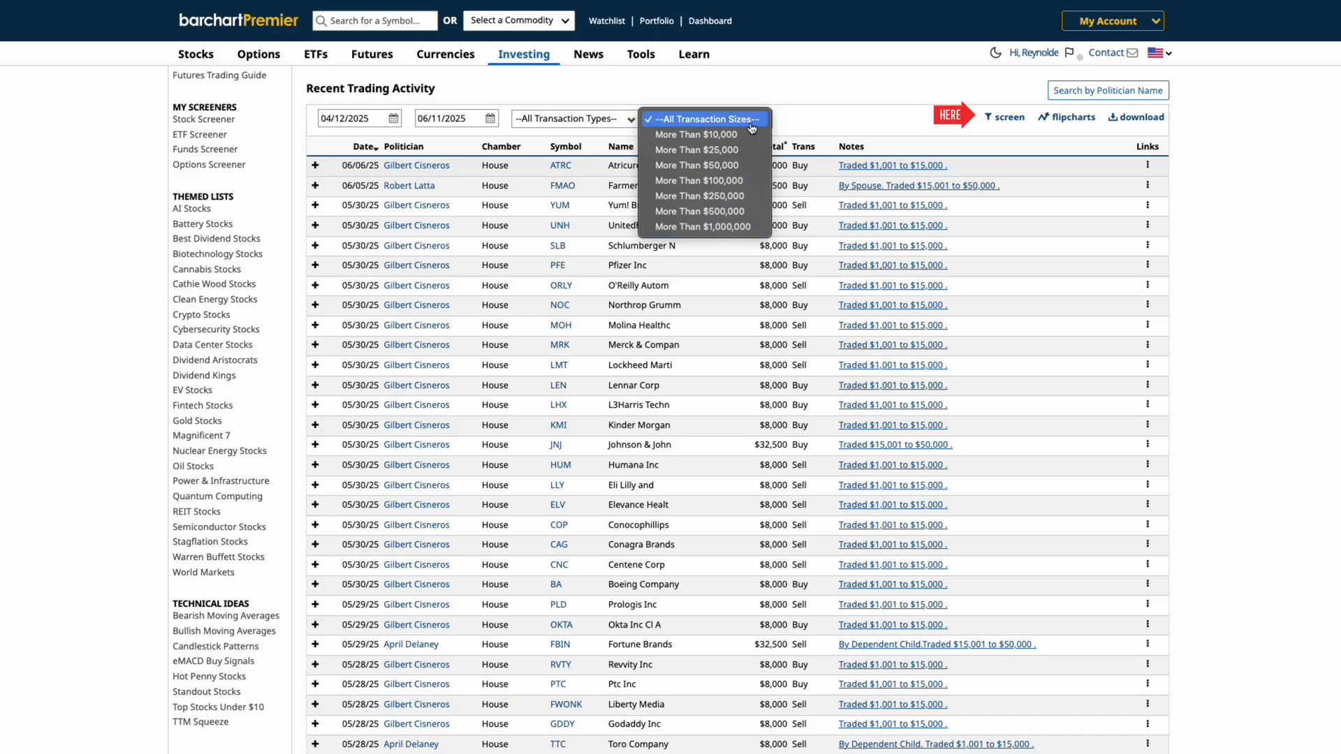
pyautogui.click(702, 119)
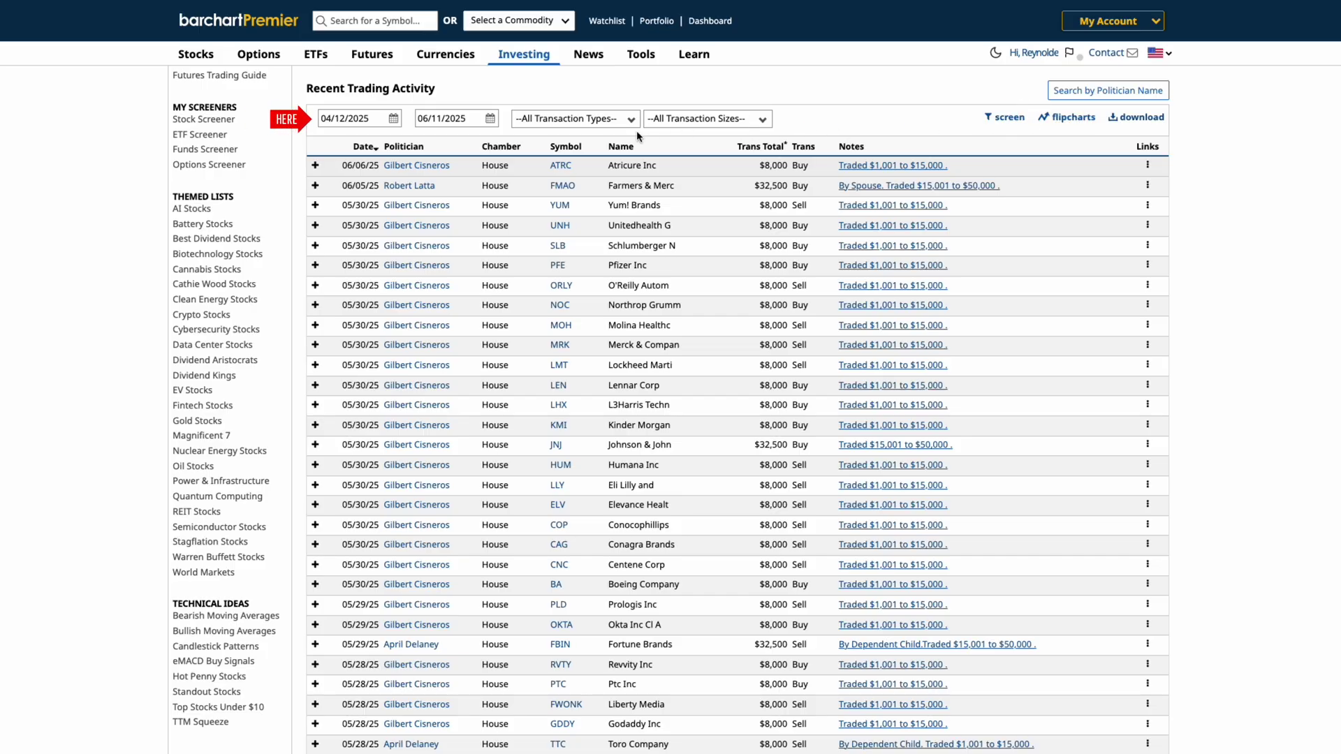
# Filter the politicians' recent trading activity to Sell transactions of More Than $25,000 and sort it by transaction total, largest first.
pyautogui.click(579, 124)
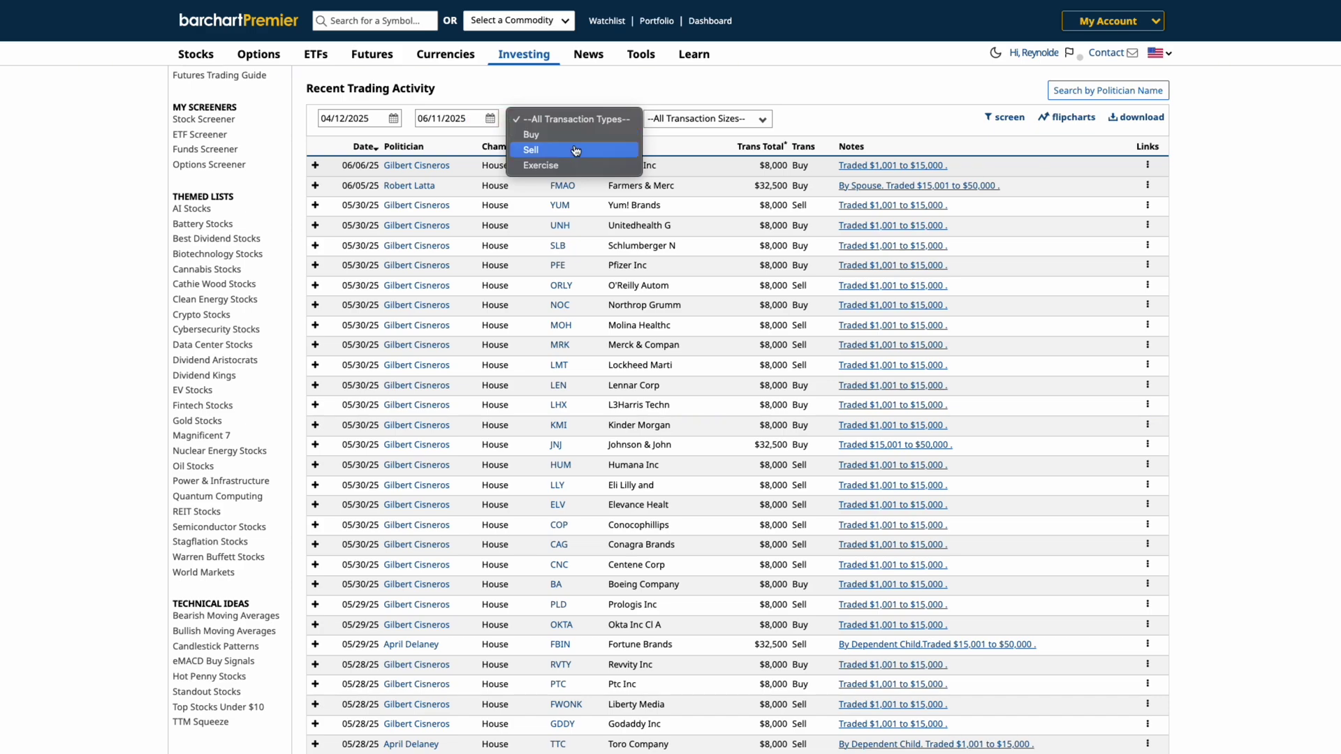
pyautogui.click(574, 150)
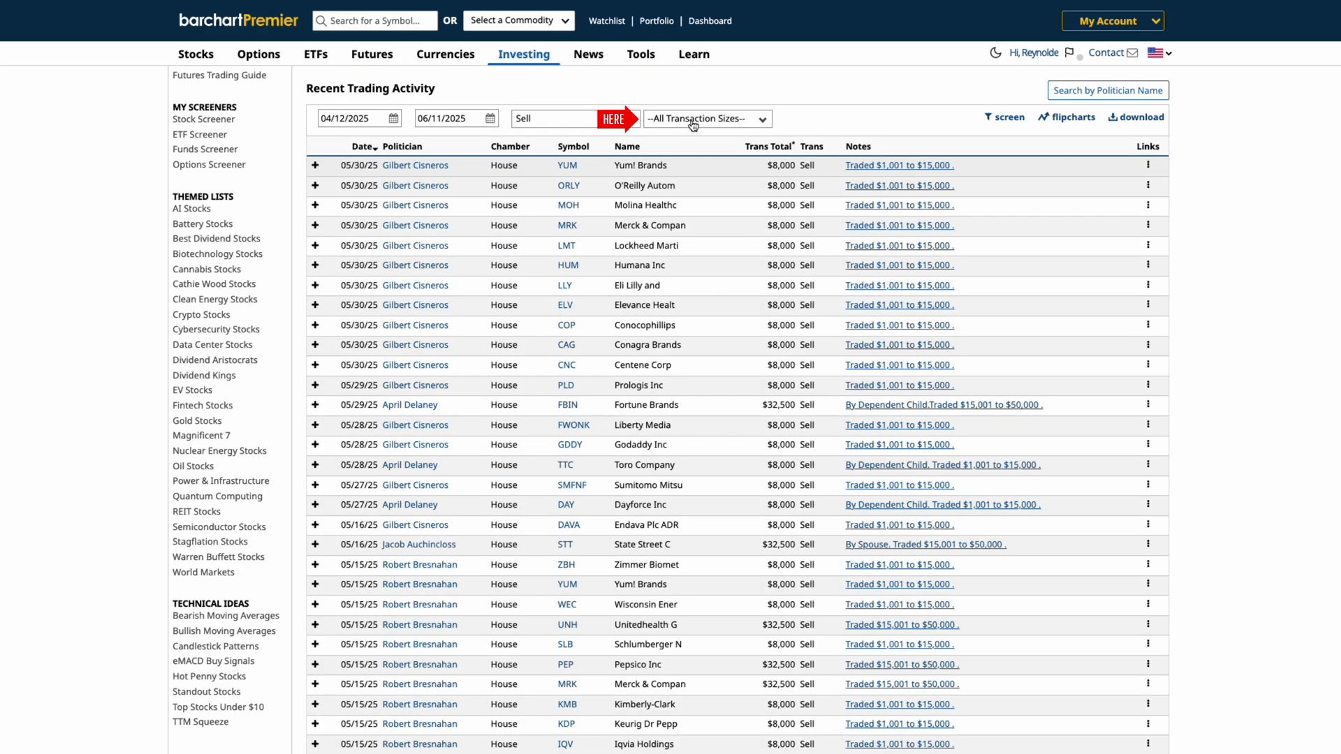
pyautogui.click(693, 120)
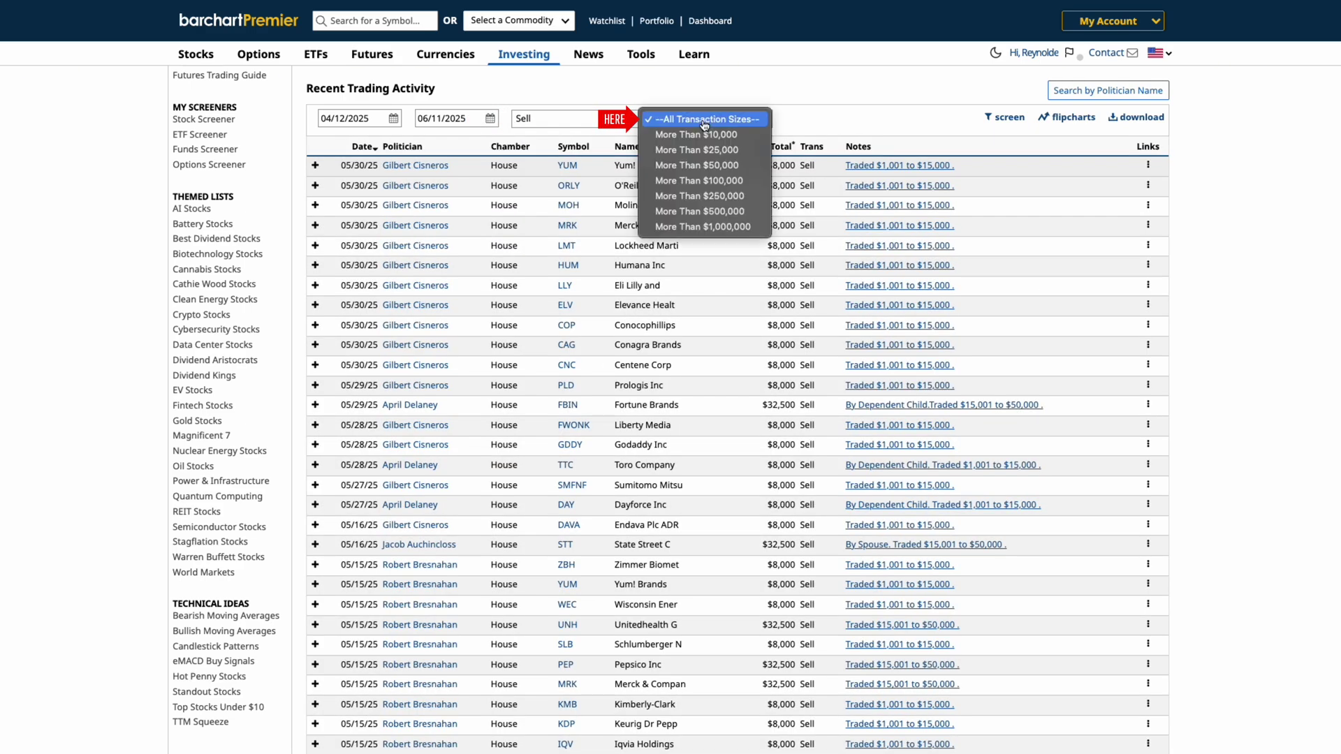
pyautogui.click(707, 152)
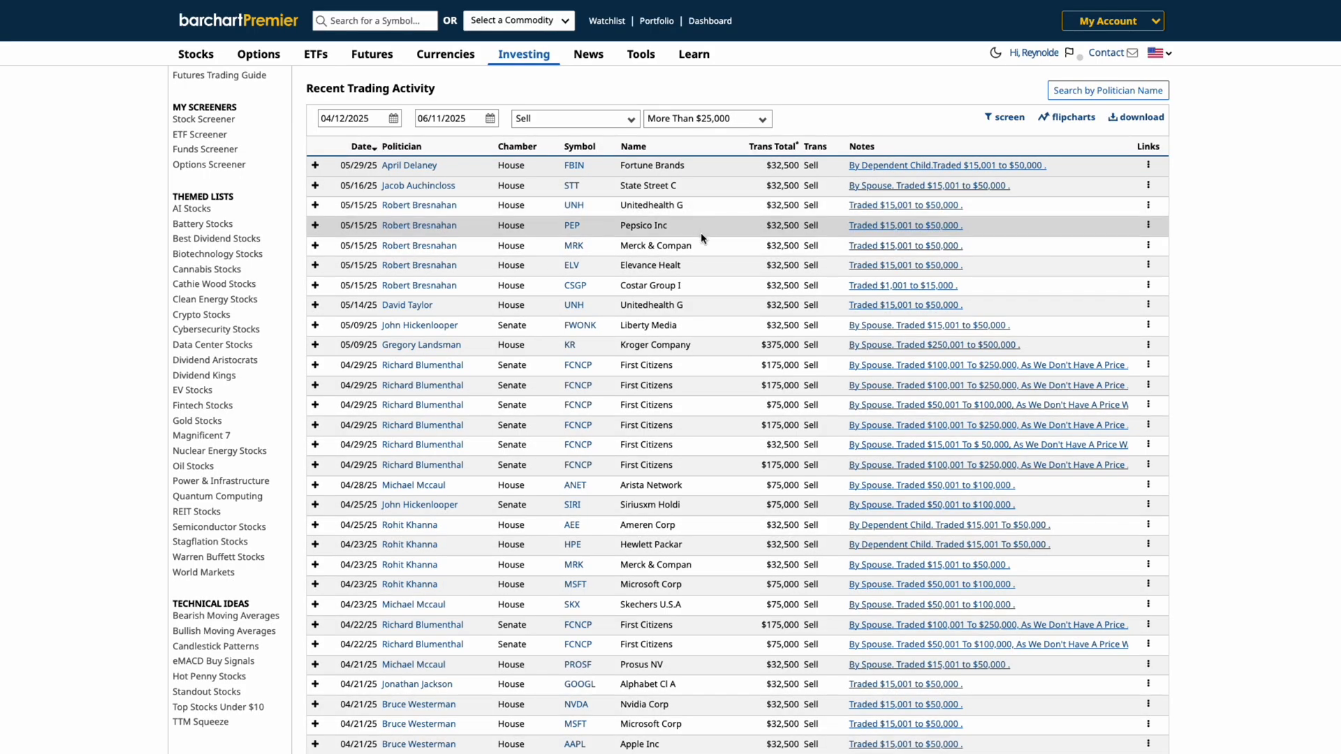
pyautogui.click(791, 152)
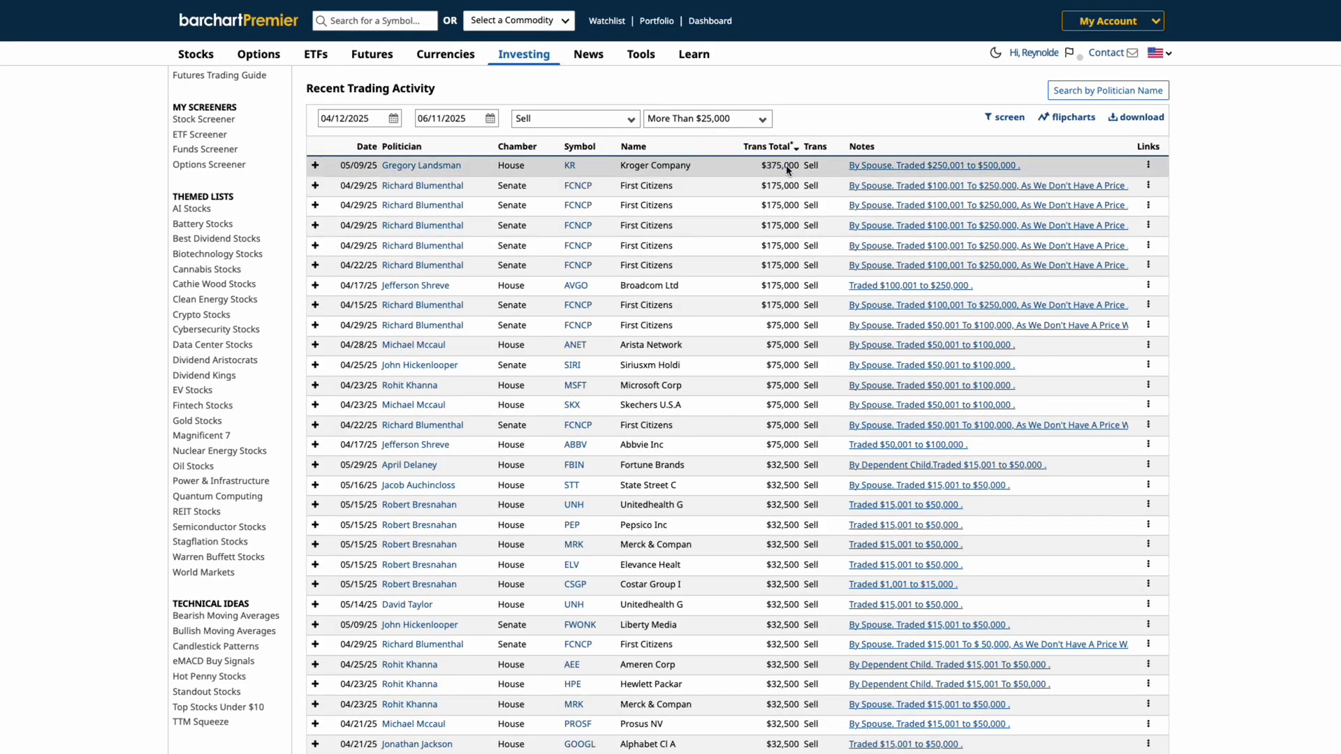
# View the filtered stocks as Flipcharts and apply the saved Crossover + RSI template, examining the latest signals on the KR chart.
pyautogui.click(1065, 118)
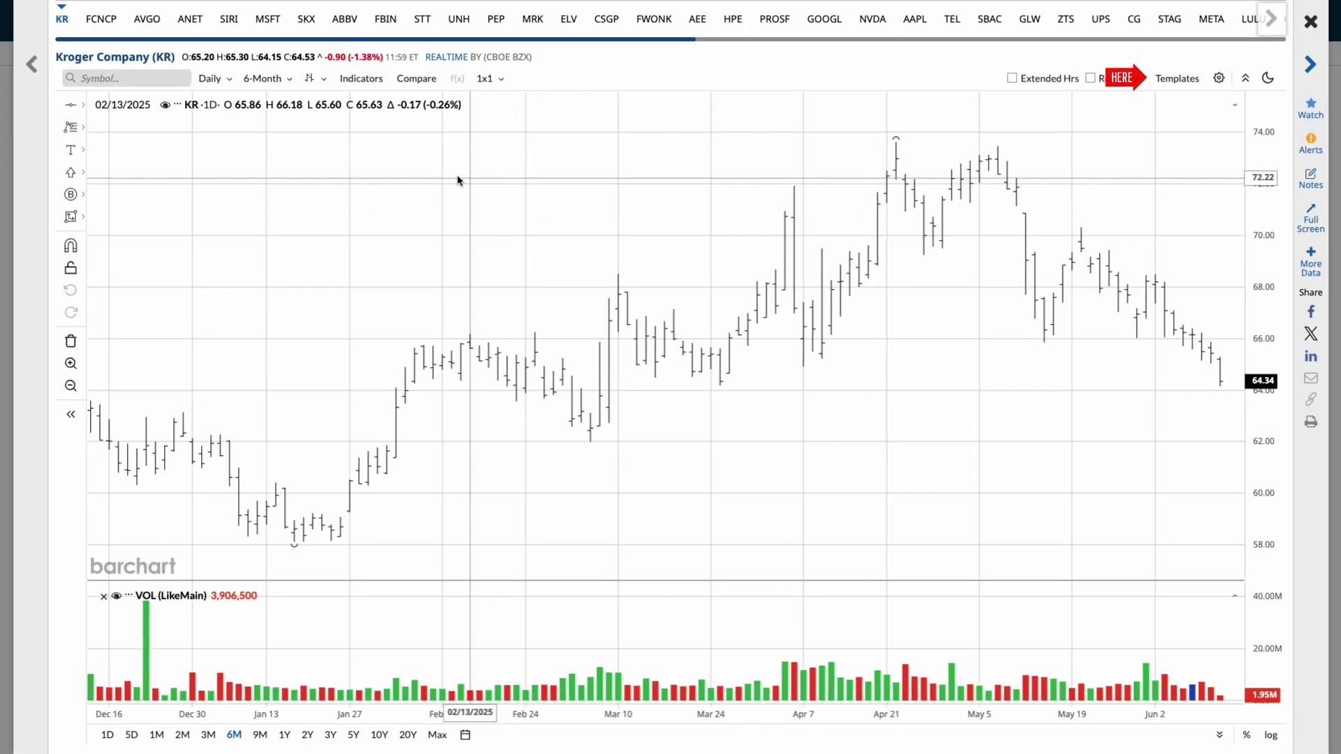
pyautogui.click(1166, 82)
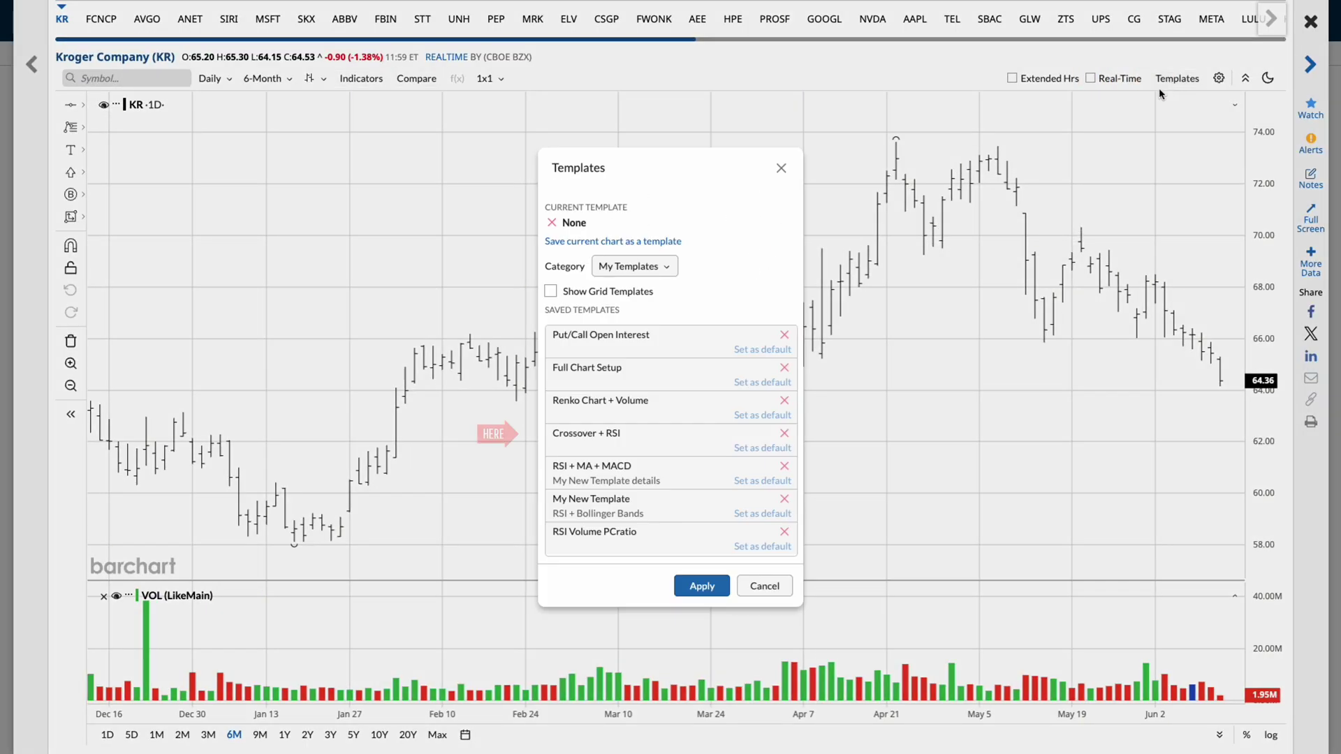
pyautogui.click(667, 441)
pyautogui.click(700, 586)
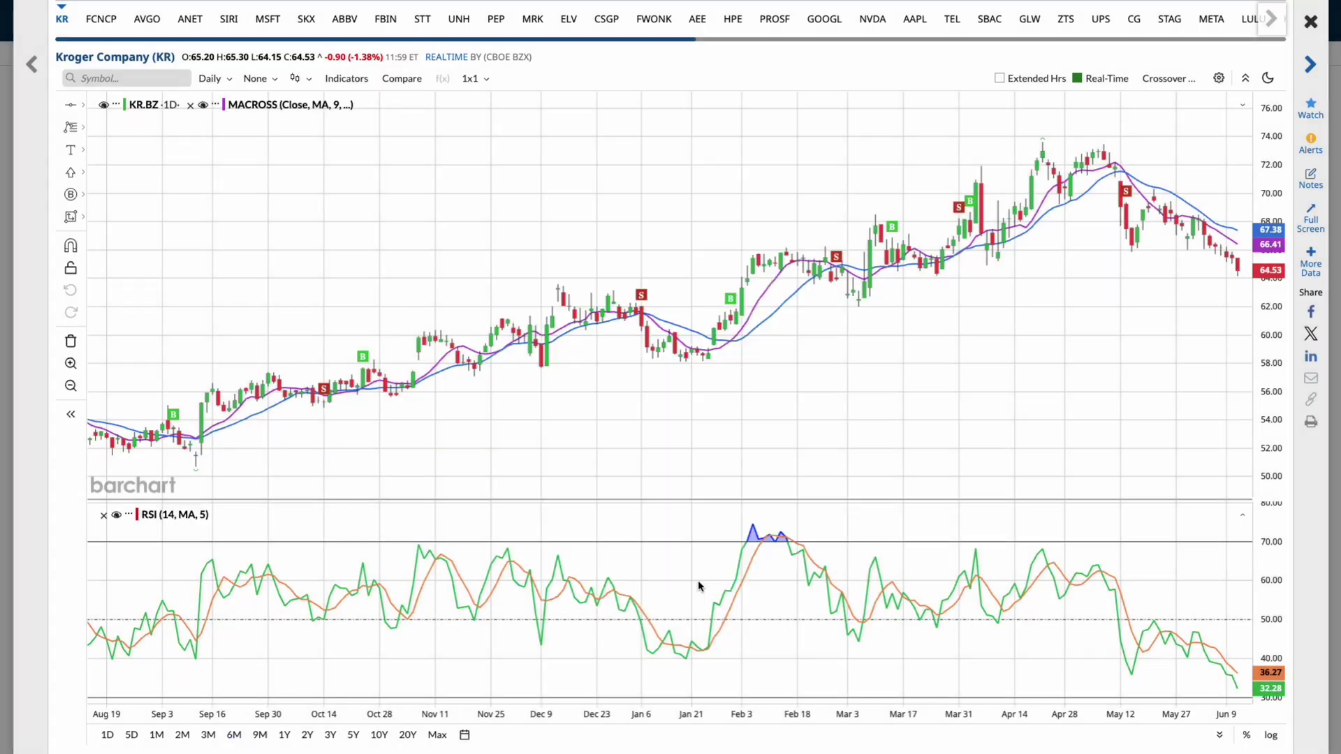
pyautogui.moveTo(995, 346); pyautogui.dragTo(852, 351)
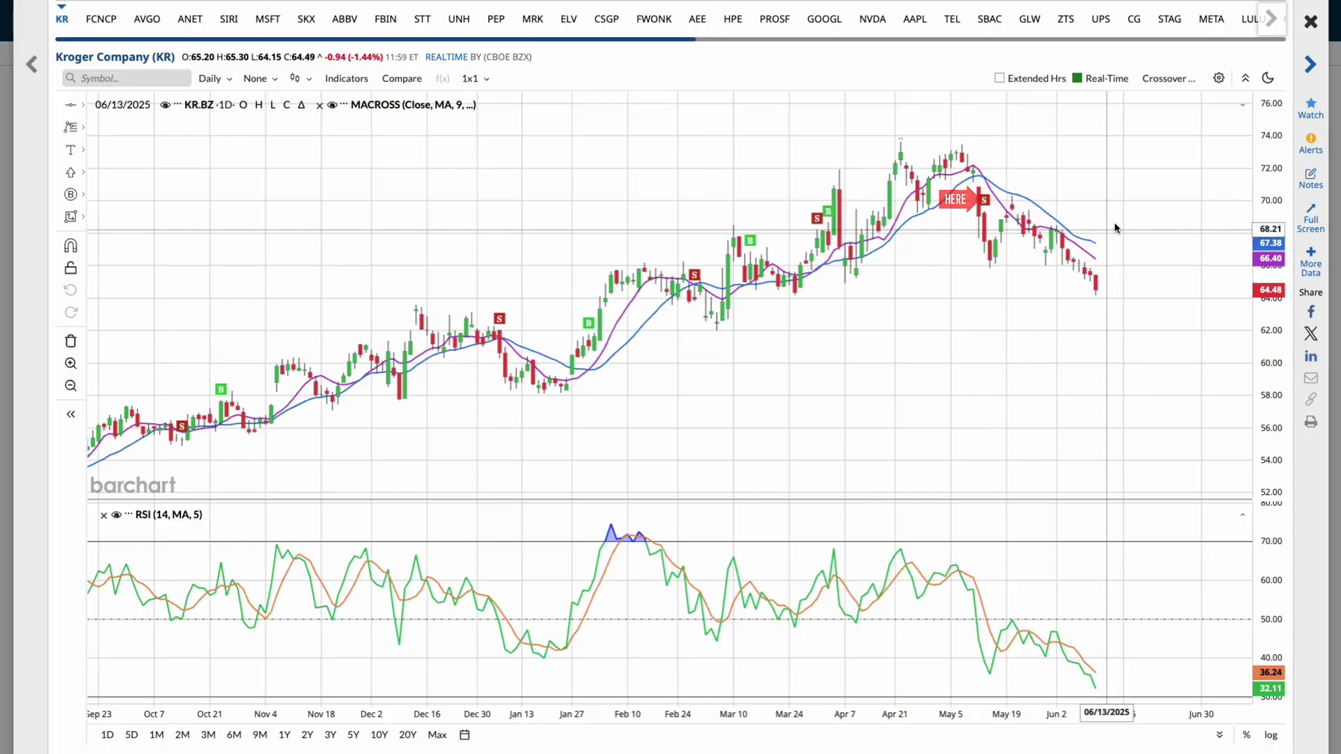
# Examine the FCNCP, AVGO and MSFT charts for moving average crossover and RSI signals, and close Flipcharts.
pyautogui.click(1310, 65)
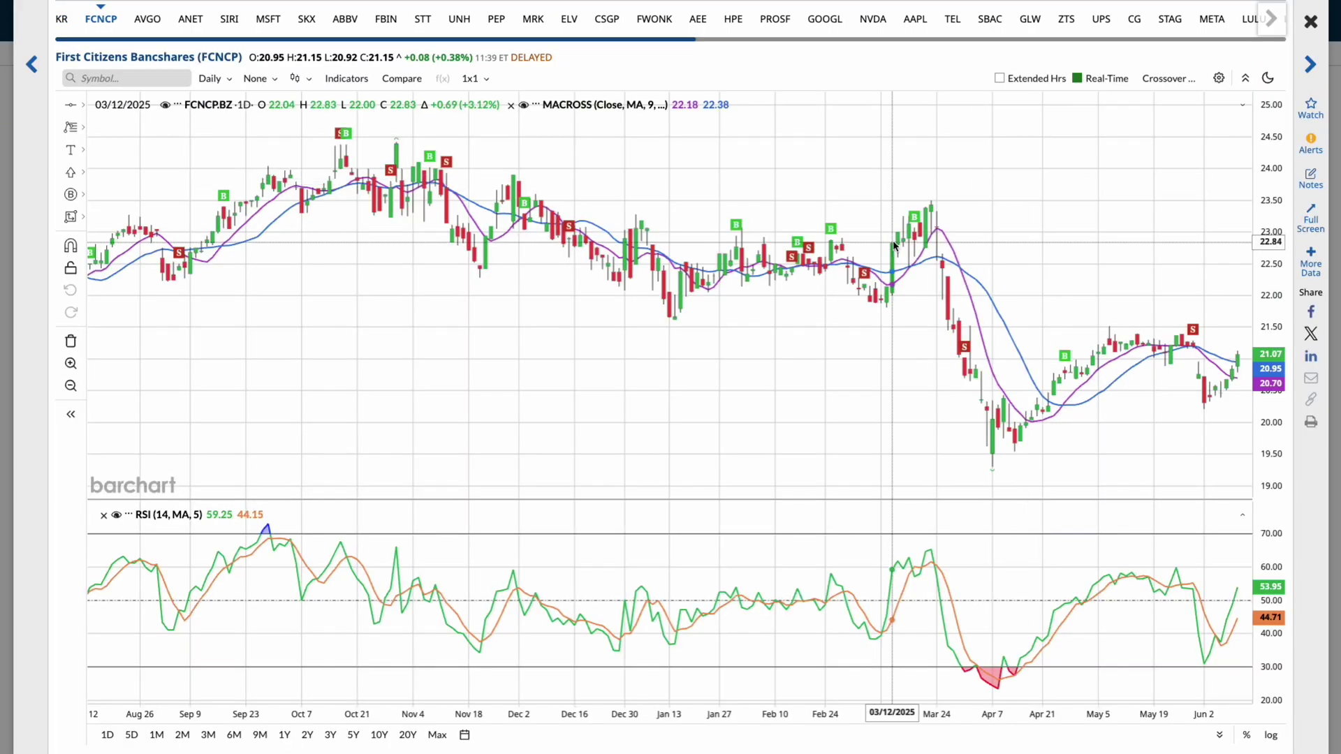
pyautogui.click(140, 21)
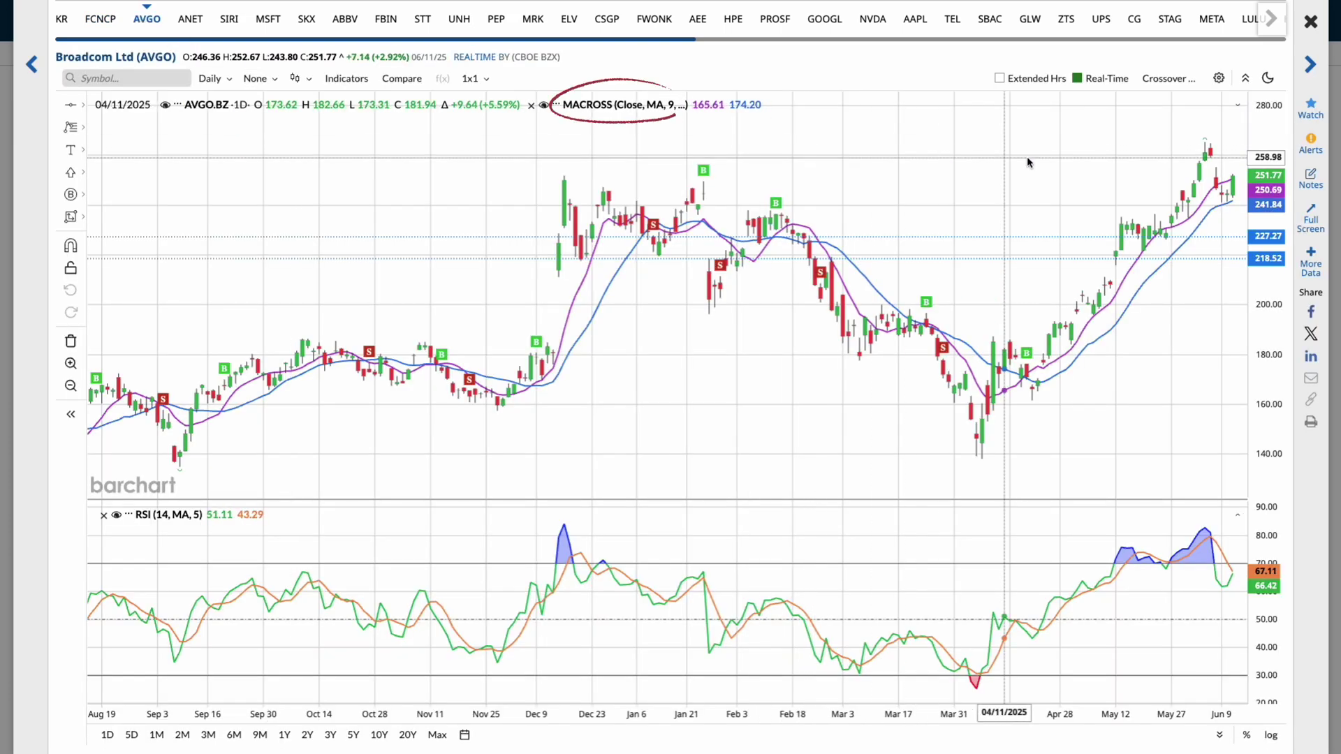
pyautogui.click(267, 21)
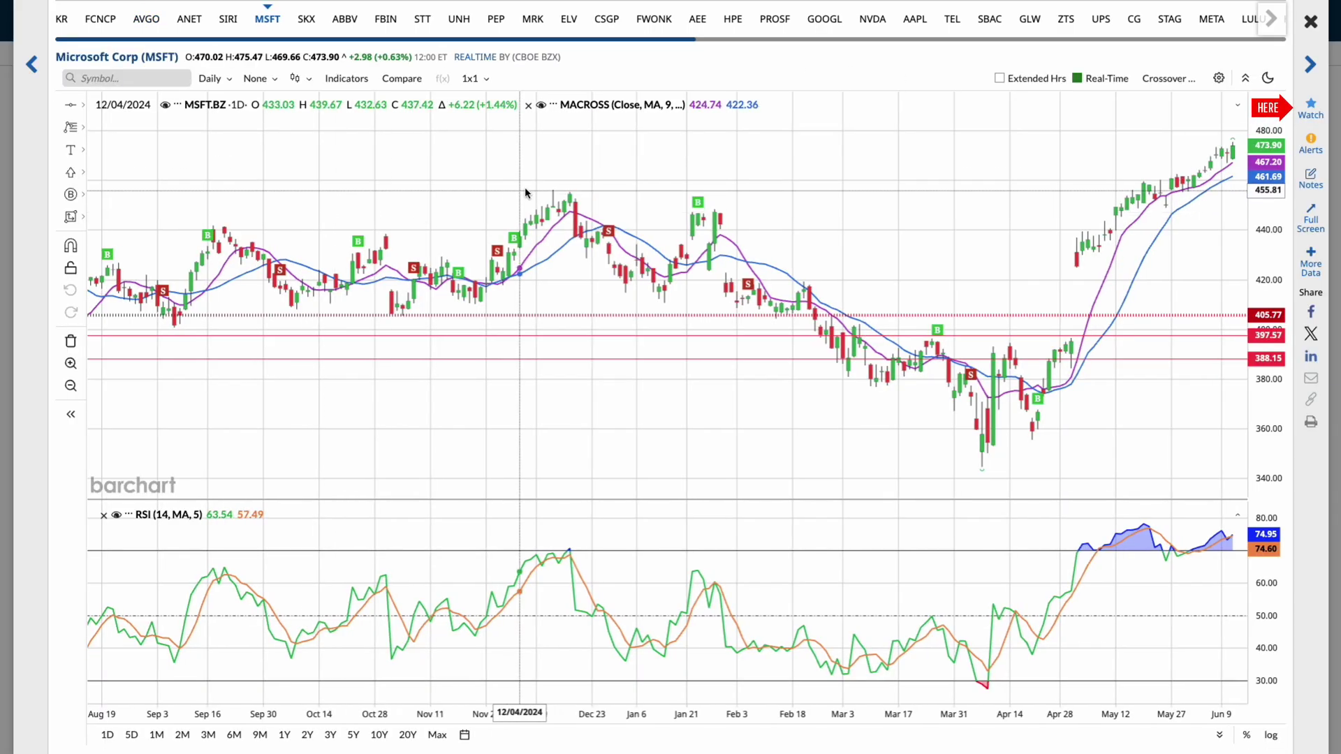
pyautogui.moveTo(514, 187); pyautogui.dragTo(389, 187)
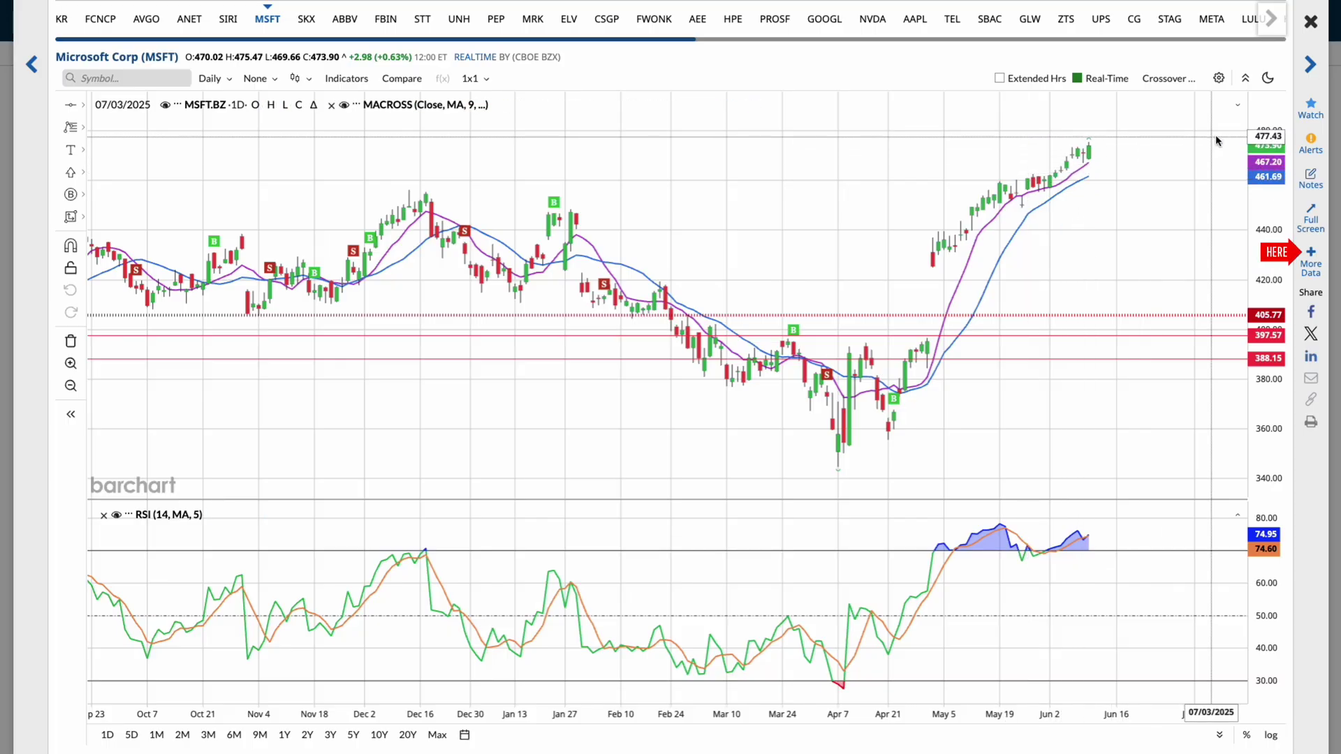
pyautogui.click(1312, 21)
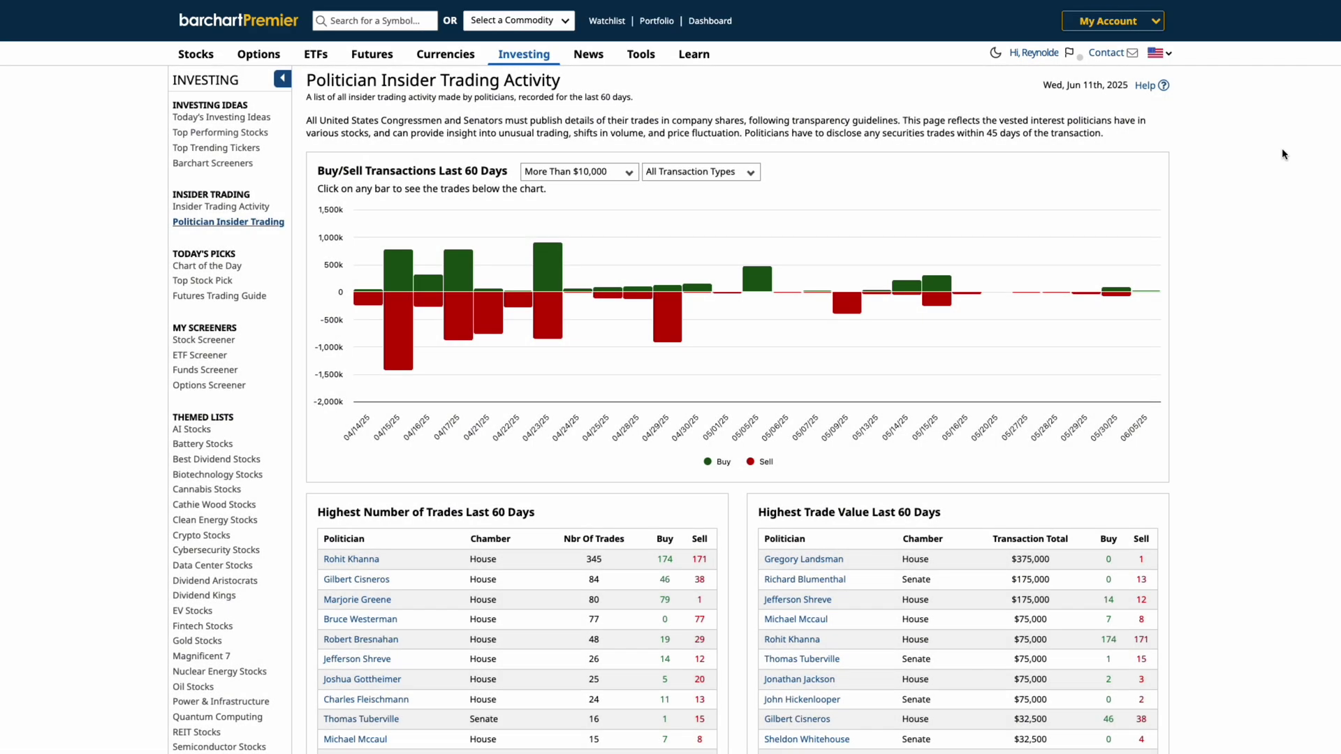
# Switch from politician trades to the corporate Insider Trading Activity page and open its linked webinar on unlocking trading opportunities.
pyautogui.scroll(-4, 1234, 303)
pyautogui.scroll(-5, 1235, 308)
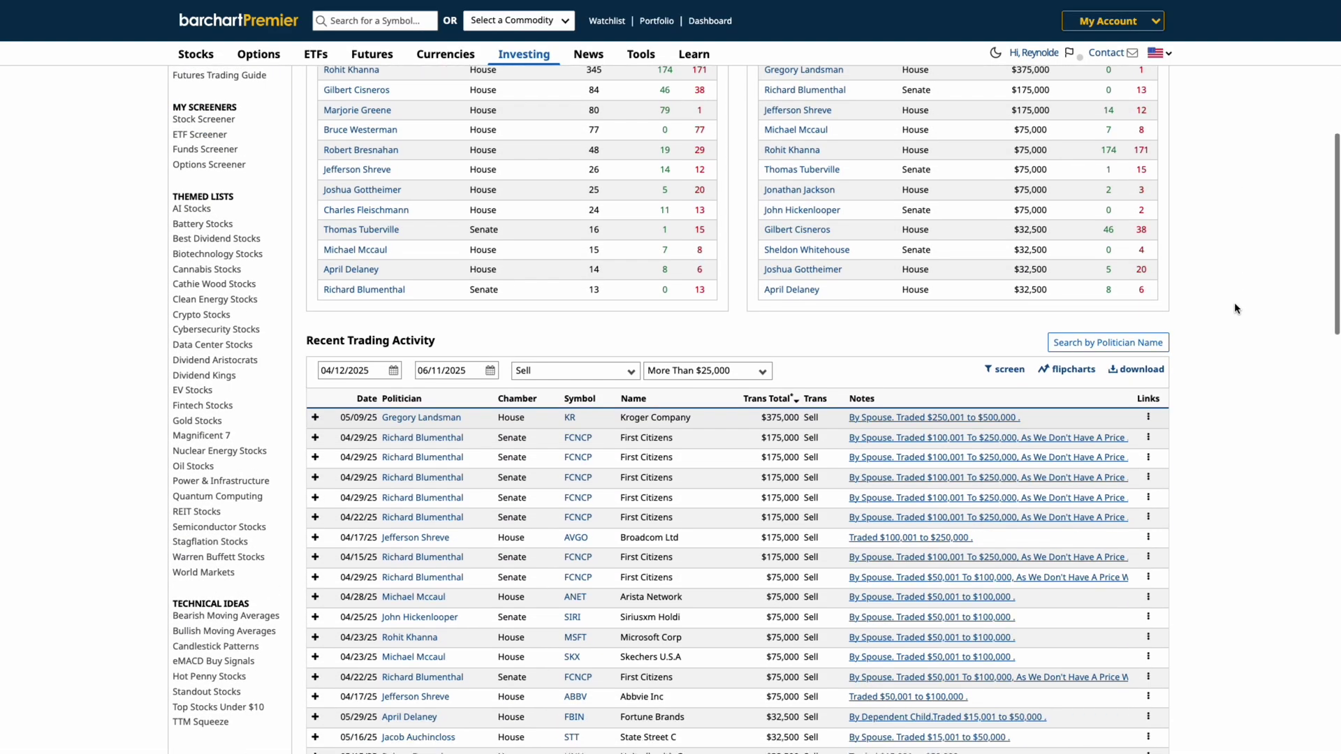
pyautogui.scroll(-1, 1234, 308)
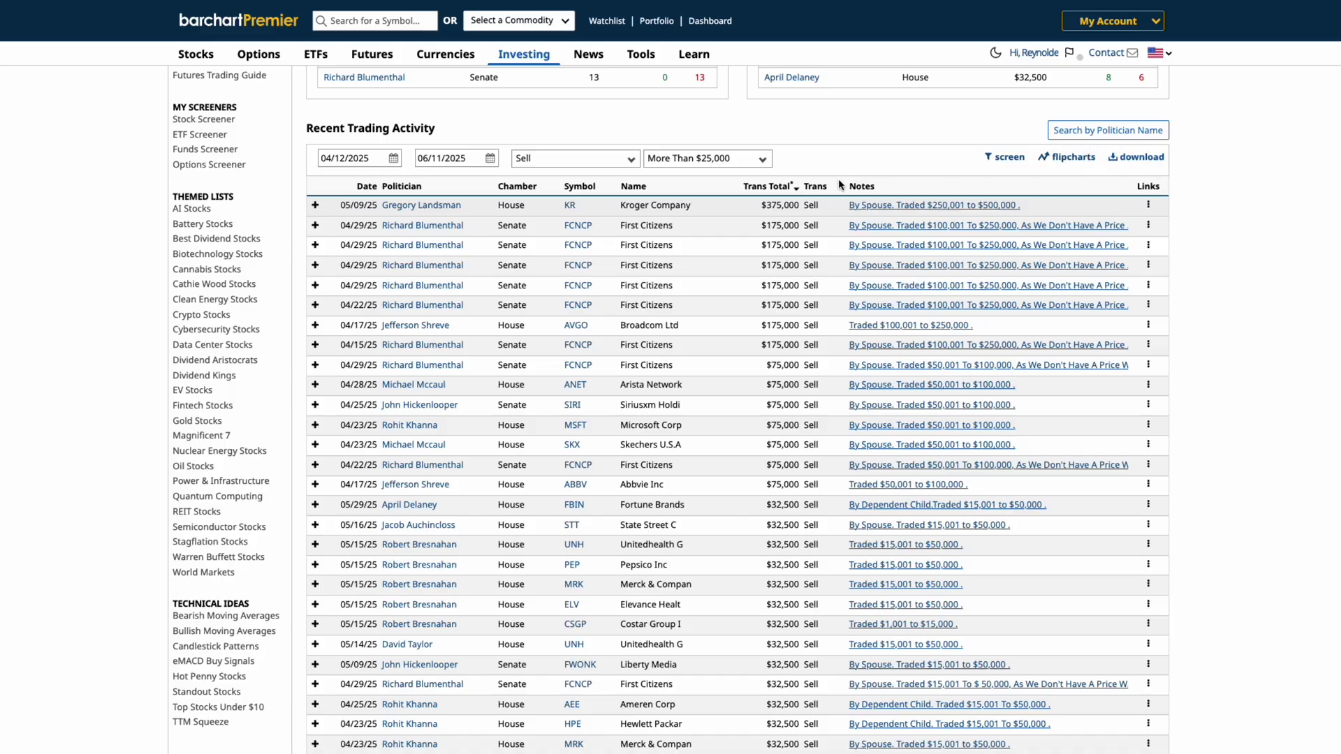
pyautogui.scroll(10, 841, 185)
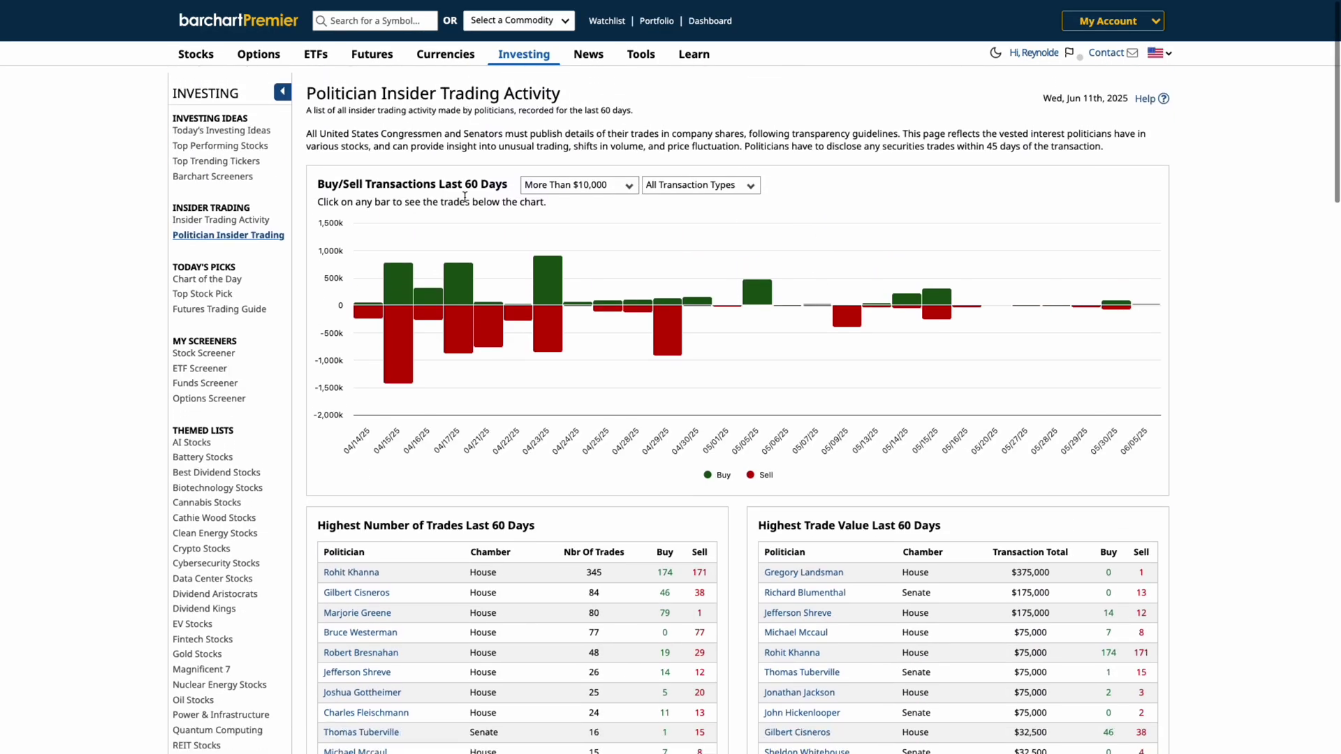
pyautogui.scroll(-1, 195, 195)
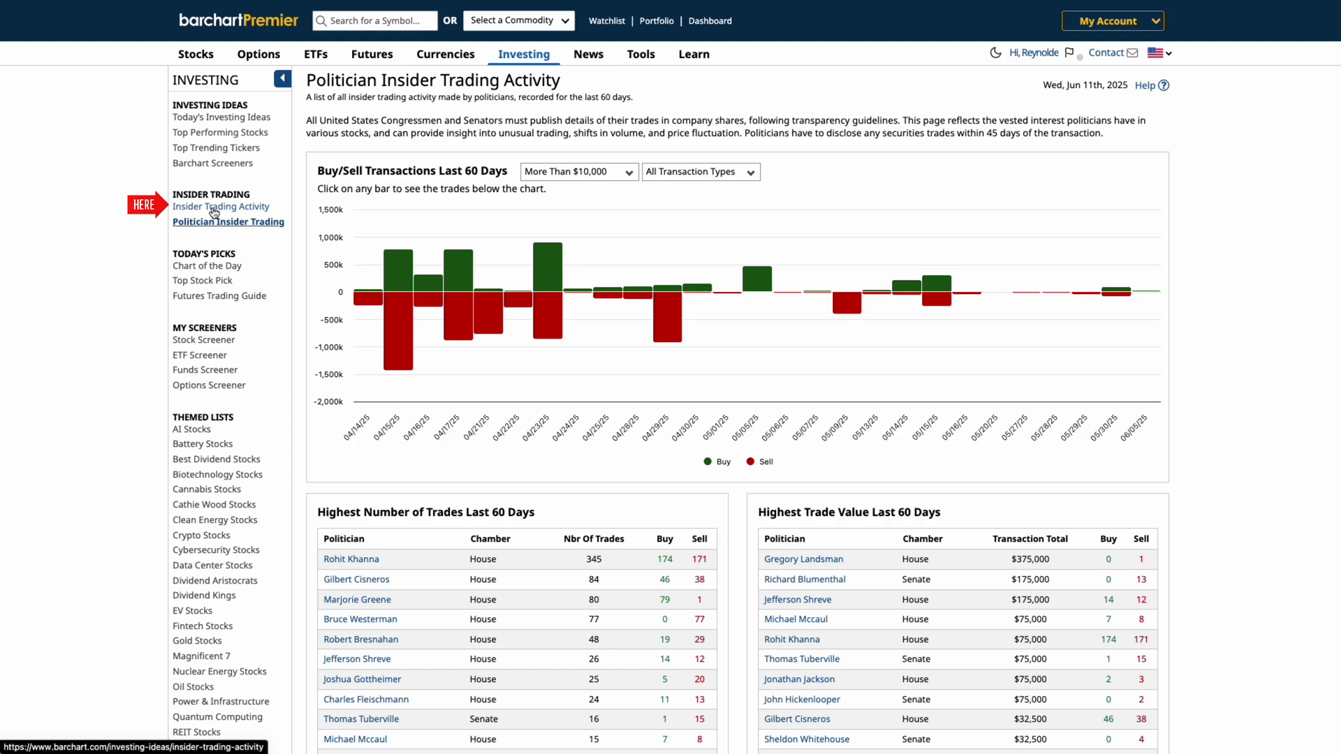
pyautogui.click(215, 209)
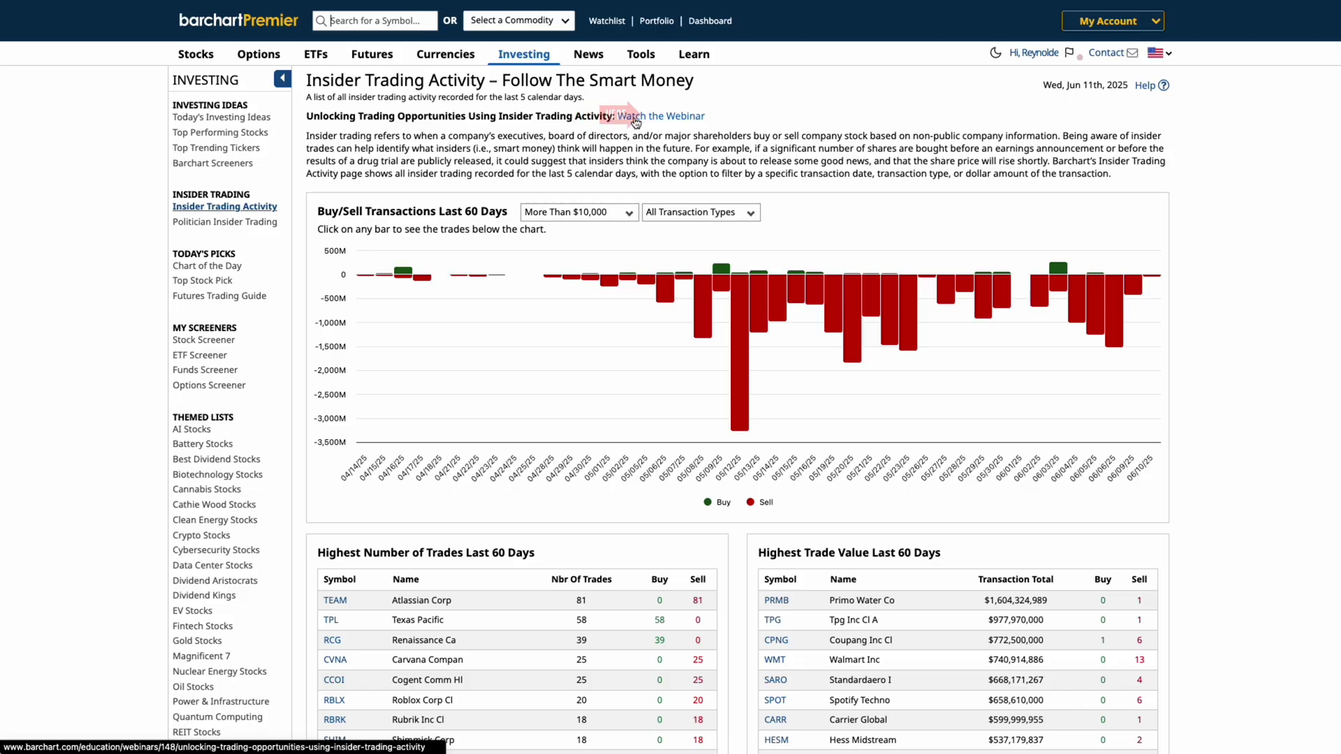
pyautogui.click(636, 123)
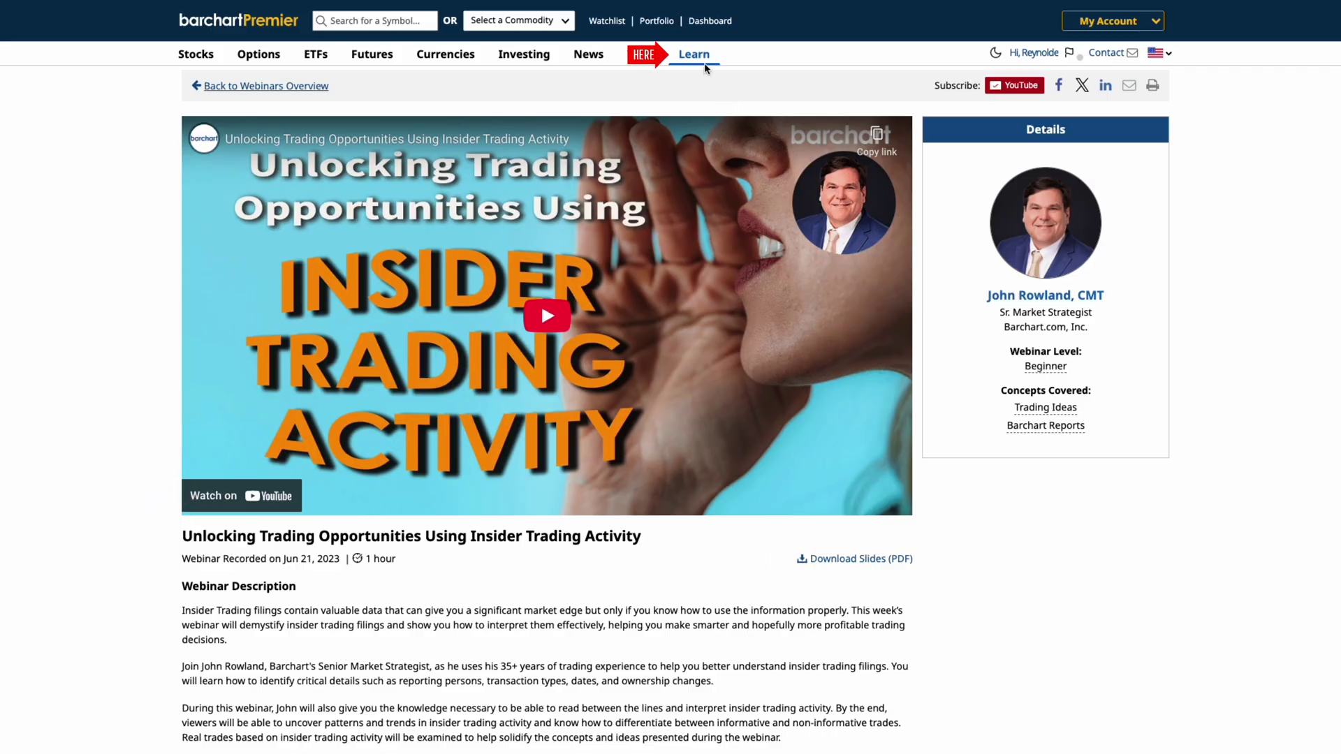
pyautogui.moveTo(704, 62)
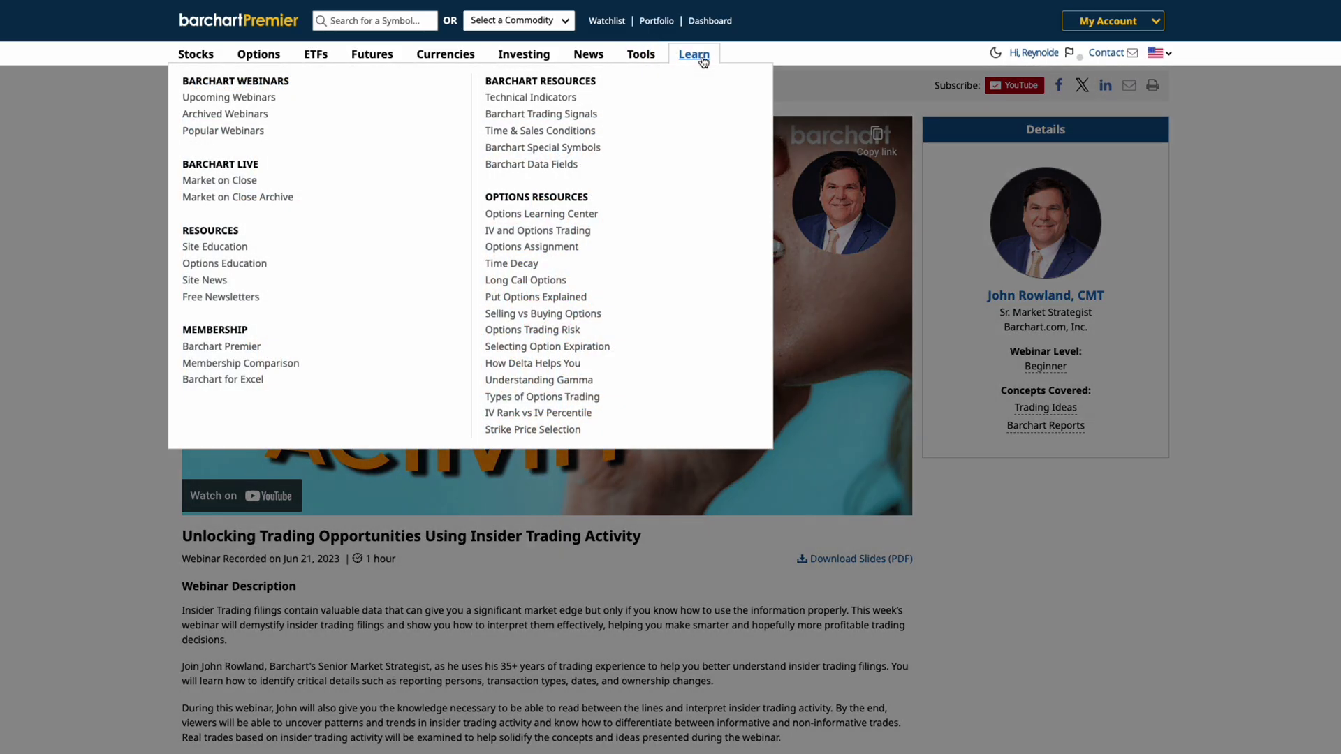